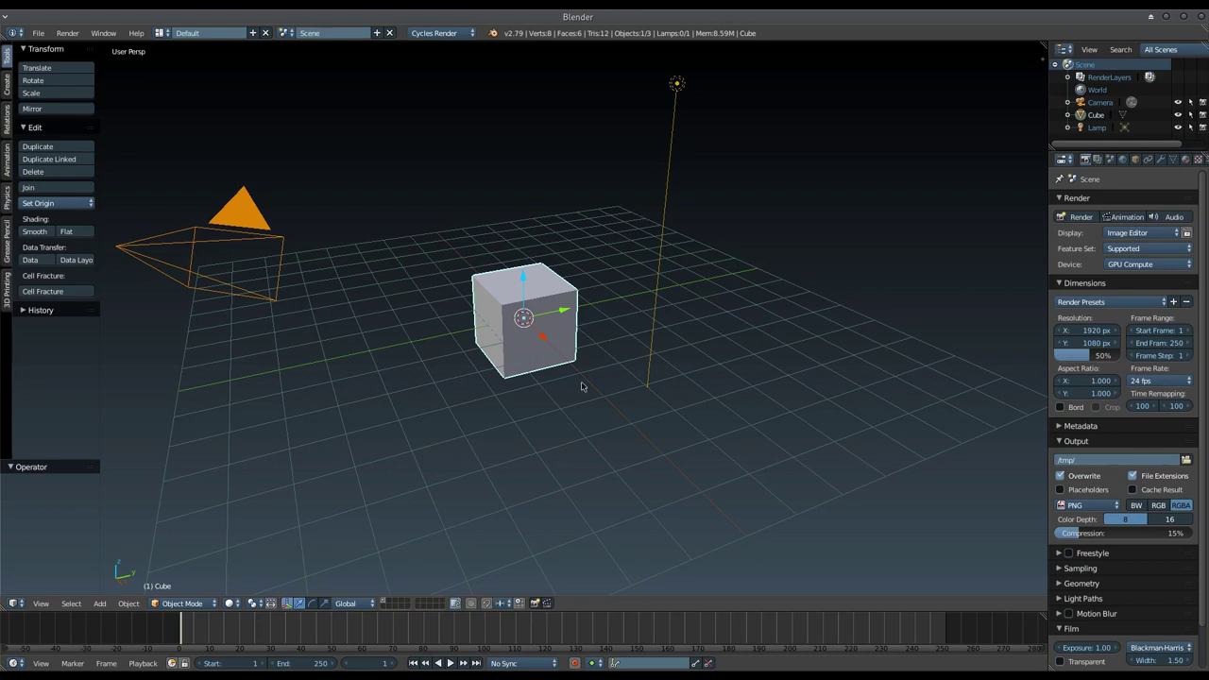
In Edit Mode, inset all cube faces, extrude them and scale outward to 1.26.
key(KP_Decimal)
key(KP_1)
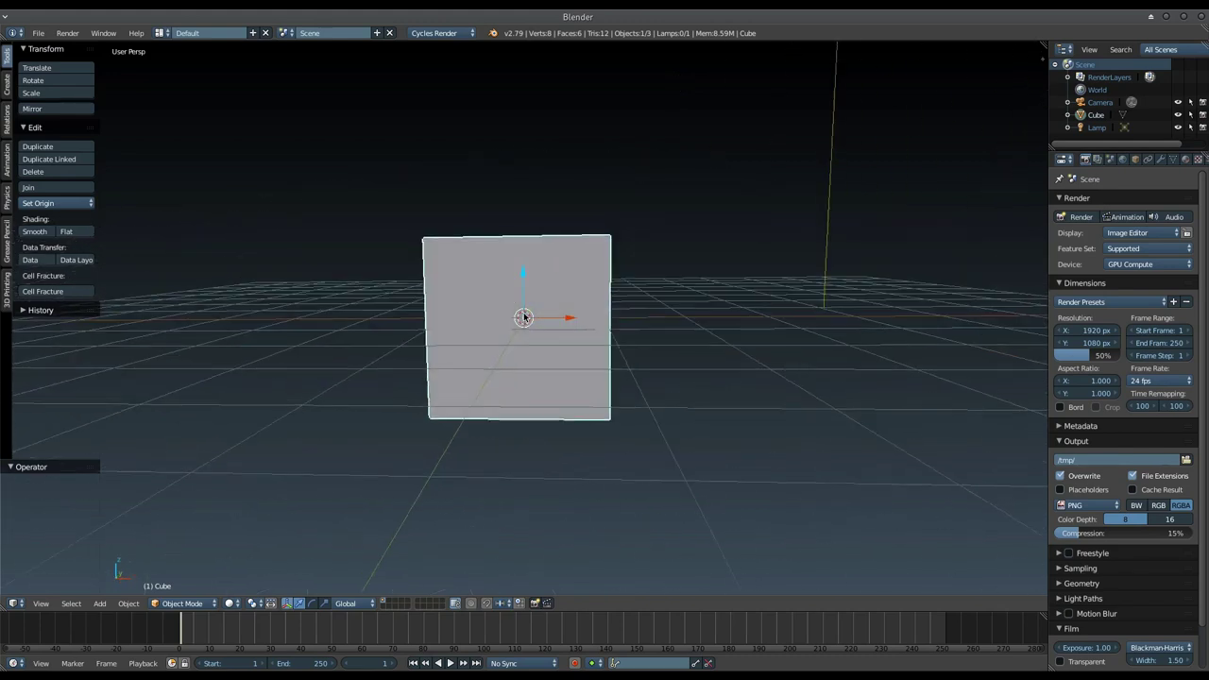
key(Tab)
scroll(538, 300, down, 1)
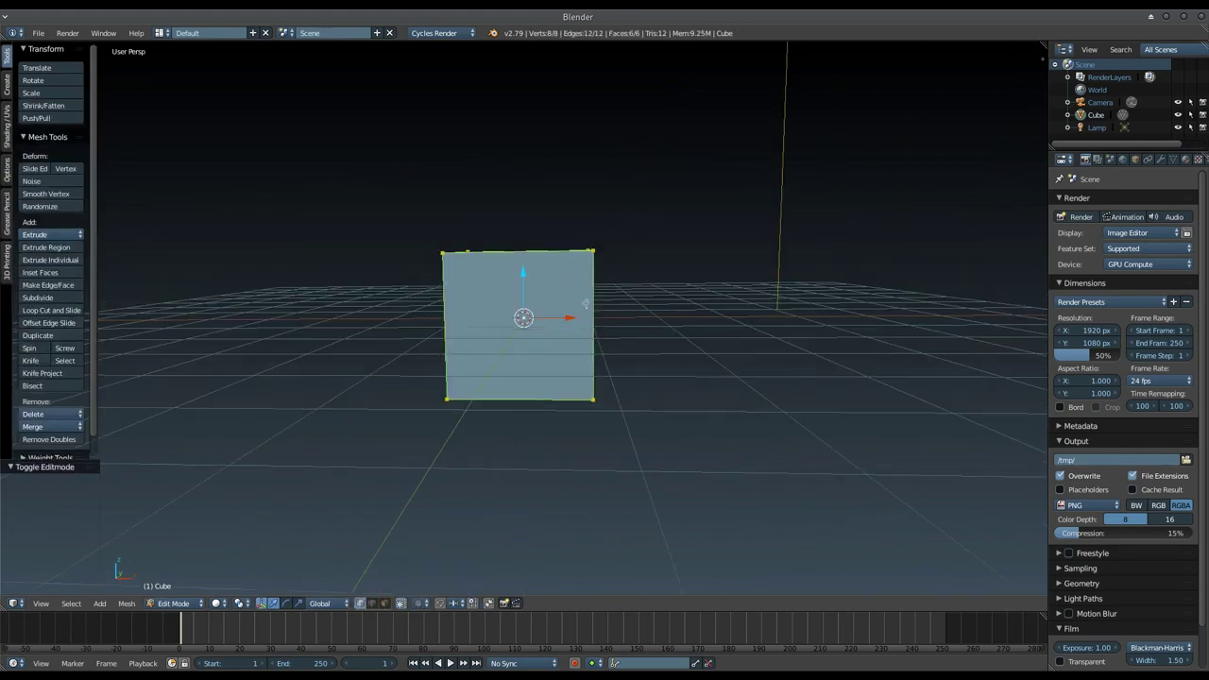
key(i)
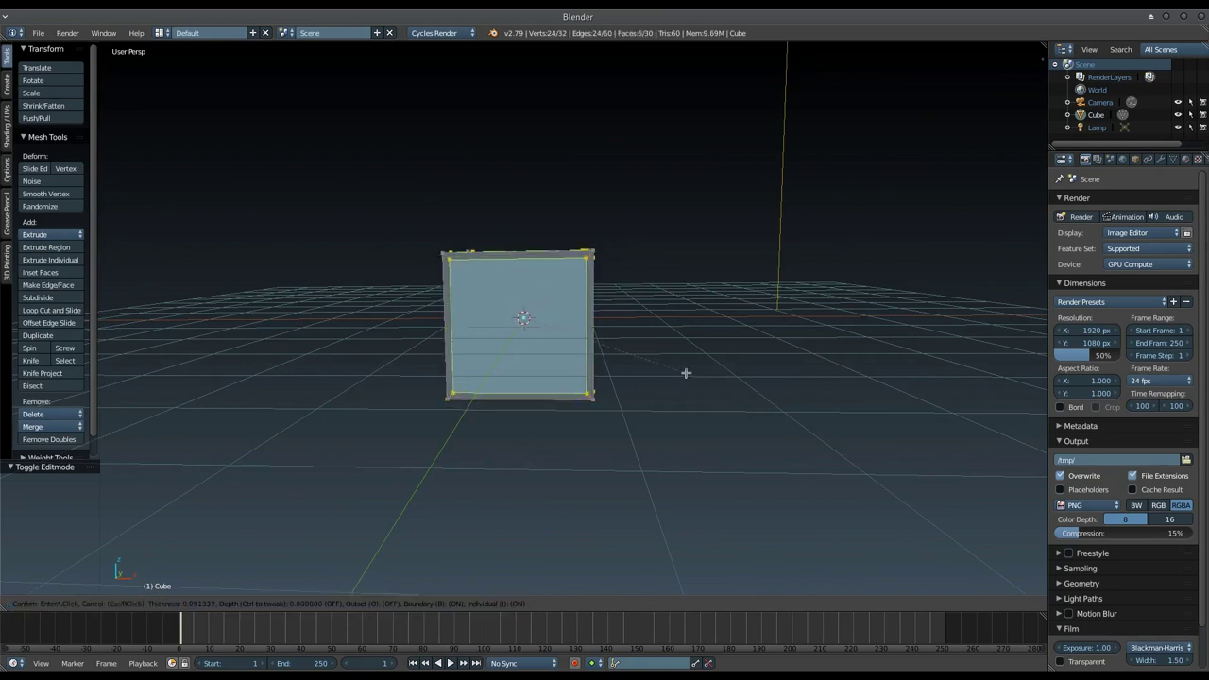
click(682, 370)
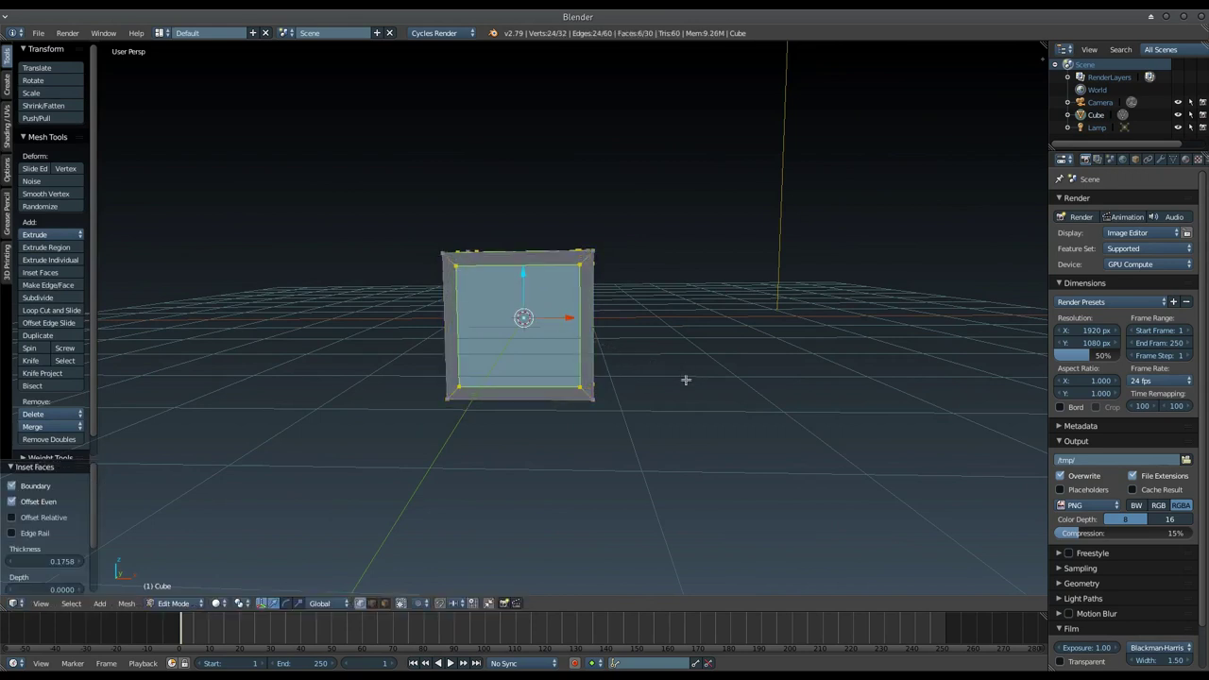
key(e)
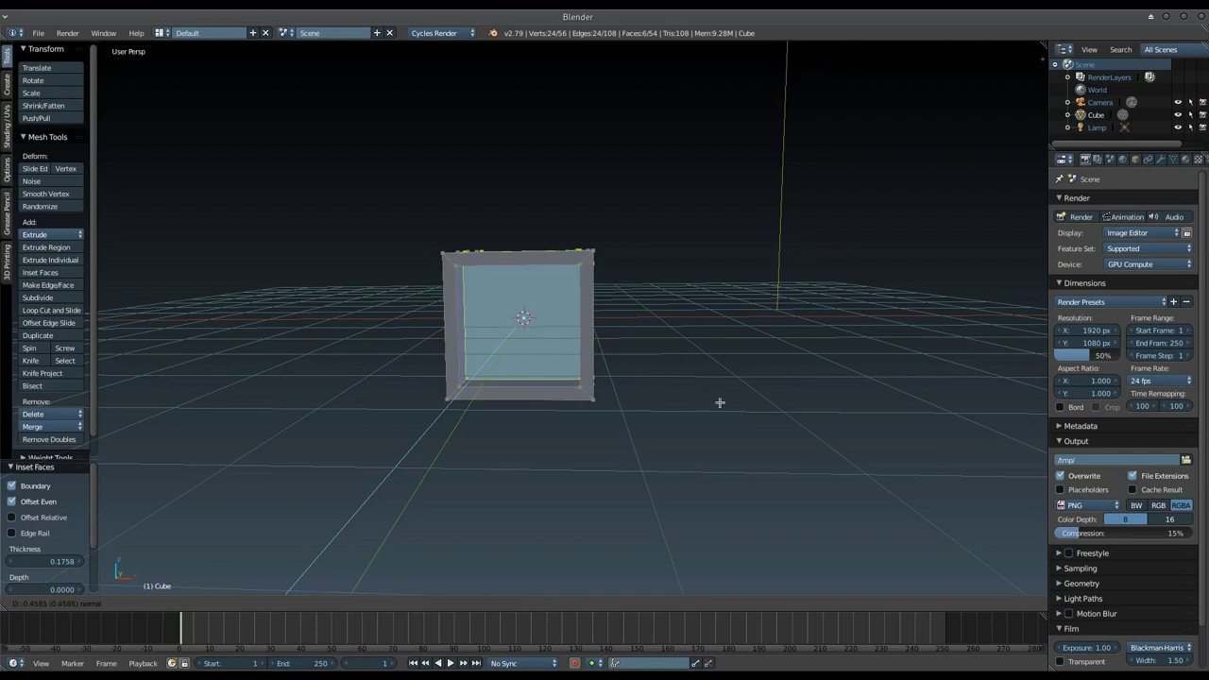
right_click(687, 421)
key(ctrl+z)
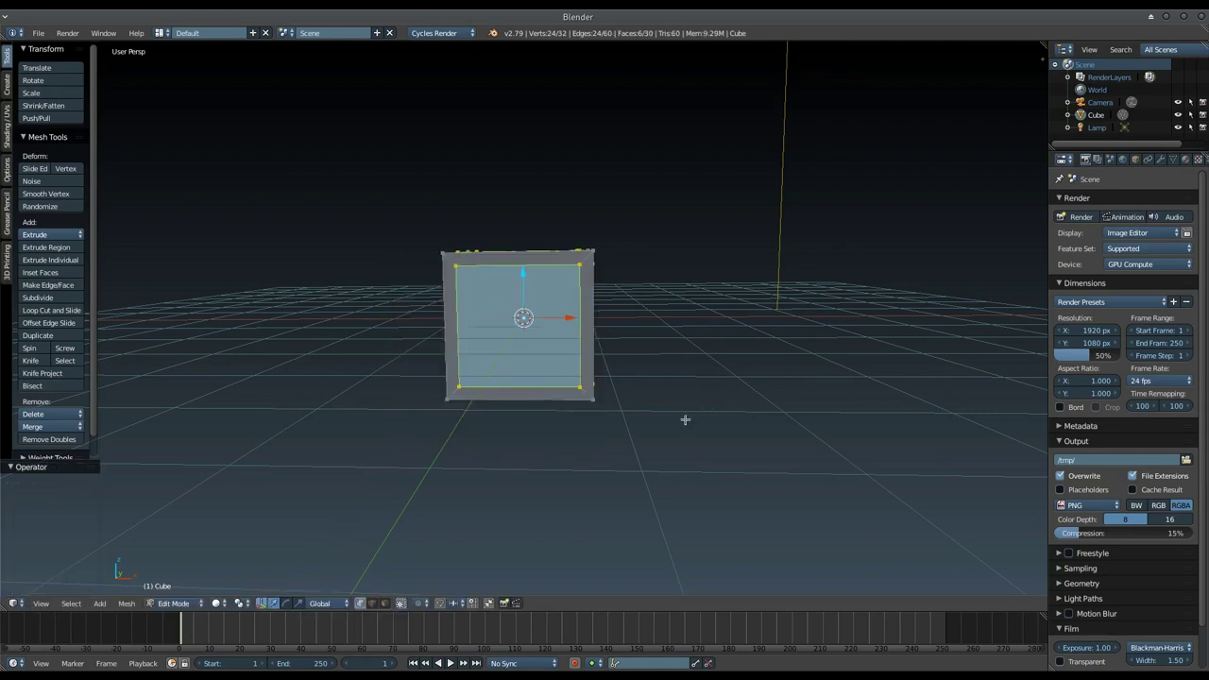
key(e)
key(s)
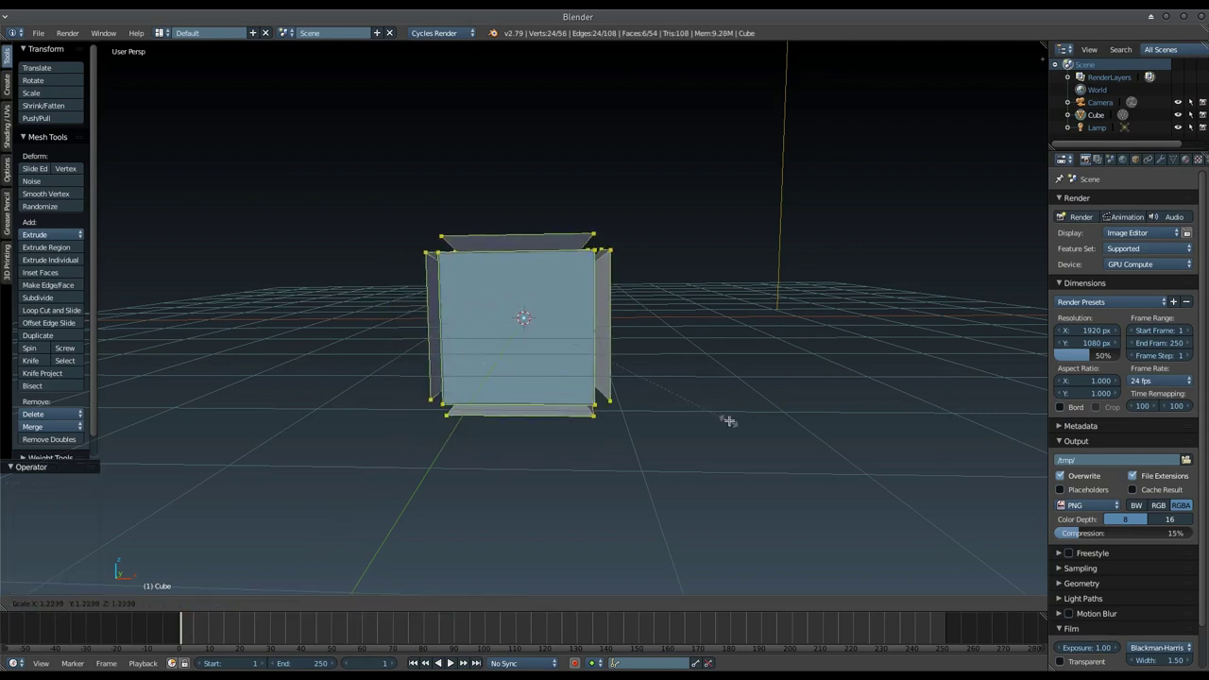
click(735, 421)
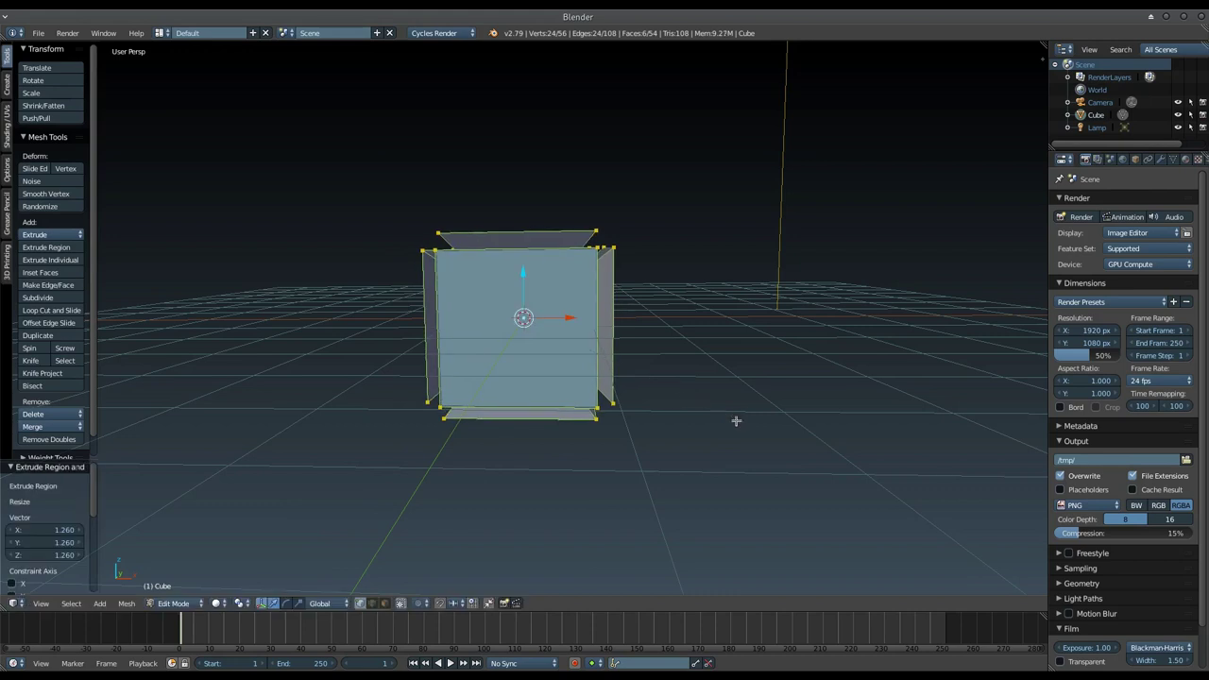
Add a second tier: inset again, extrude and scale the faces outward to 1.166.
key(i)
click(716, 419)
key(e)
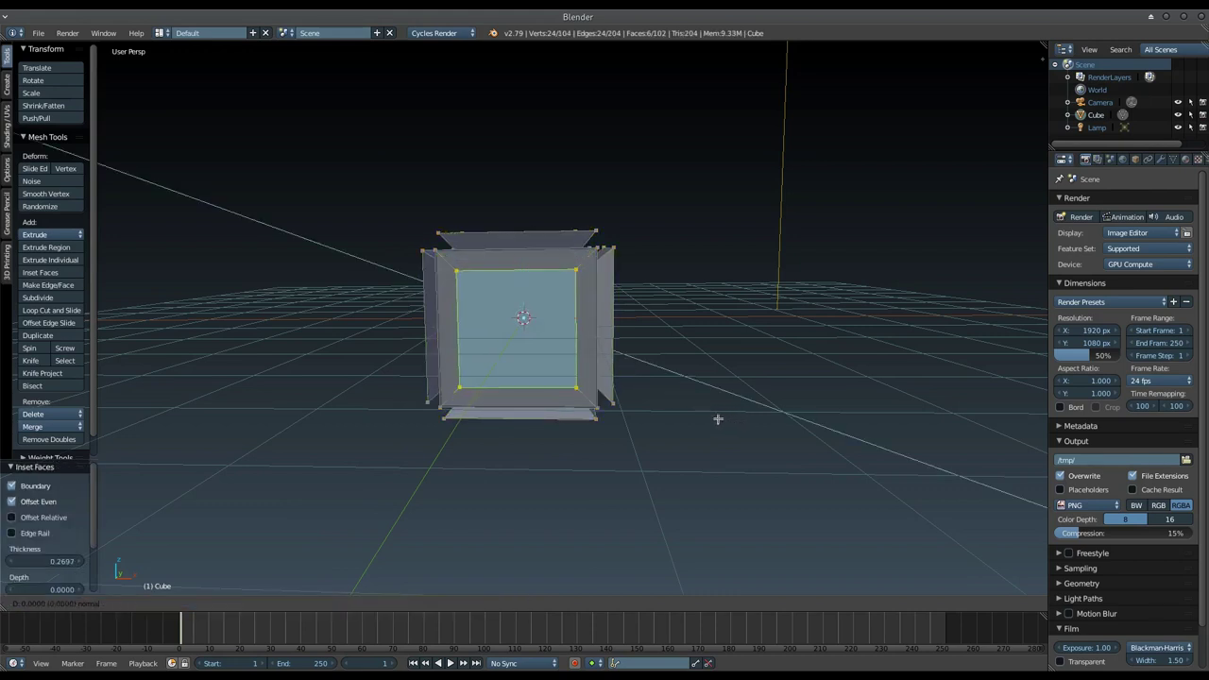
key(s)
click(743, 445)
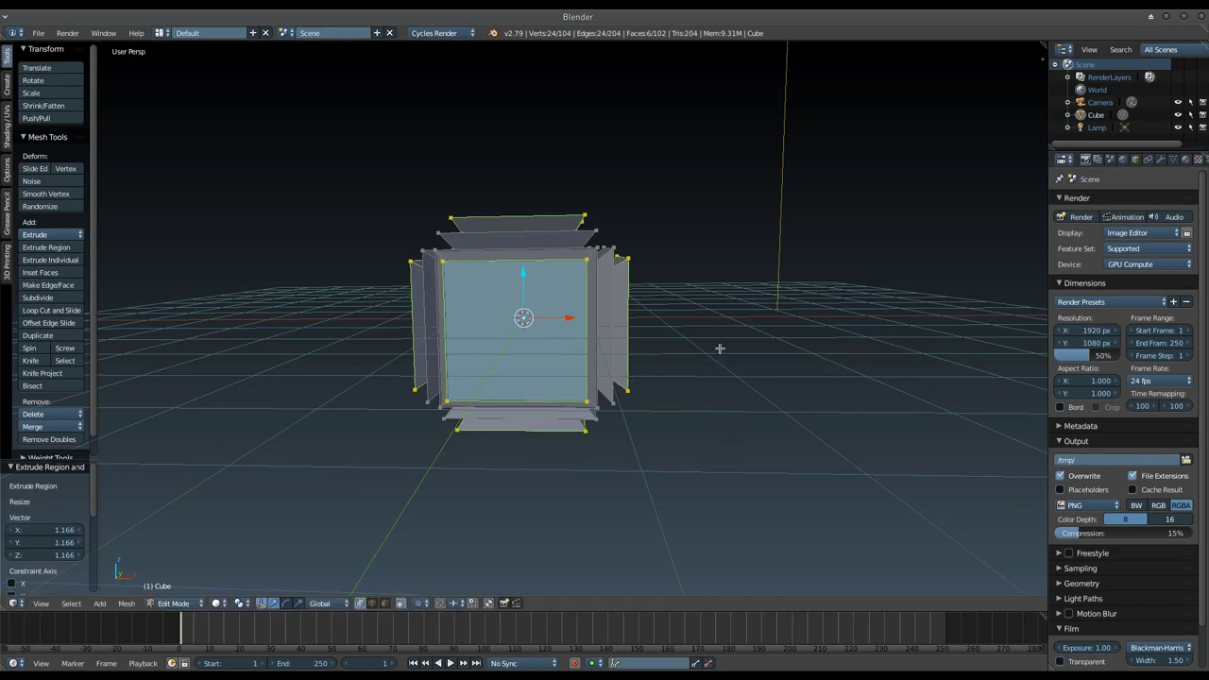
Return to Object Mode and raise the cube 1.58 units along Z.
key(Tab)
middle_drag(706, 342, 554, 278)
drag(520, 281, 536, 176)
mouse_move(535, 176)
middle_down()
mouse_move(488, 303)
mouse_move(508, 300)
middle_up()
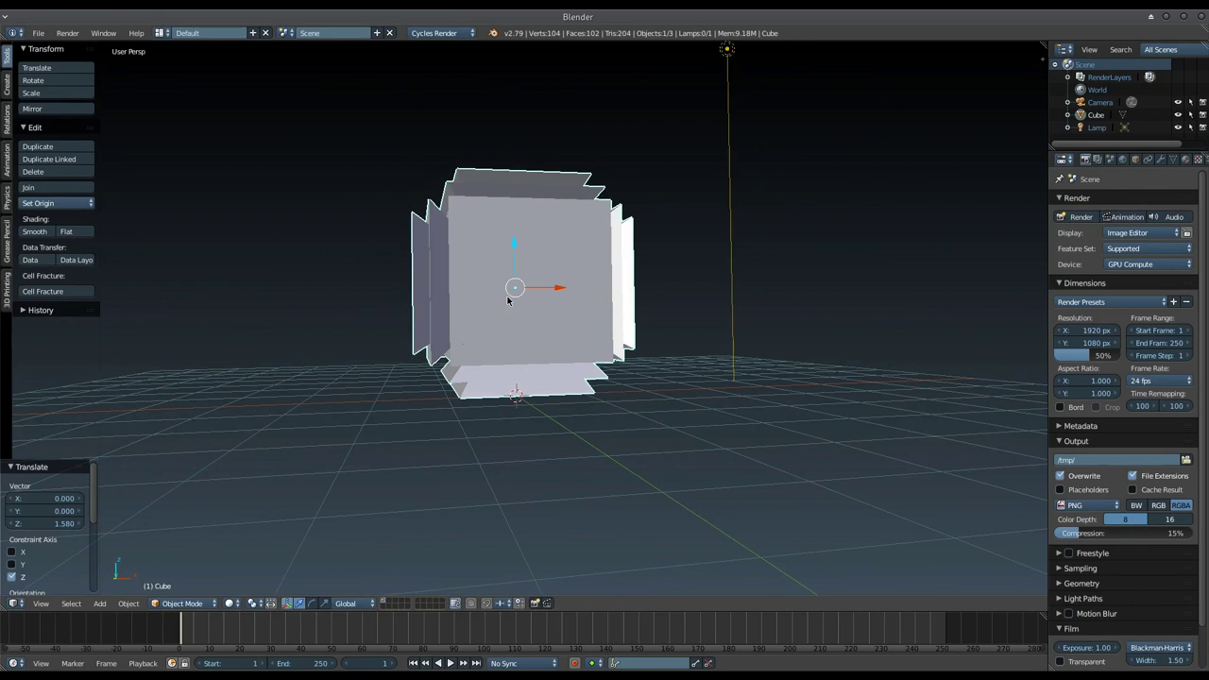
Delete the lamp, then switch to the Compositing screen layout.
middle_drag(548, 287, 531, 280)
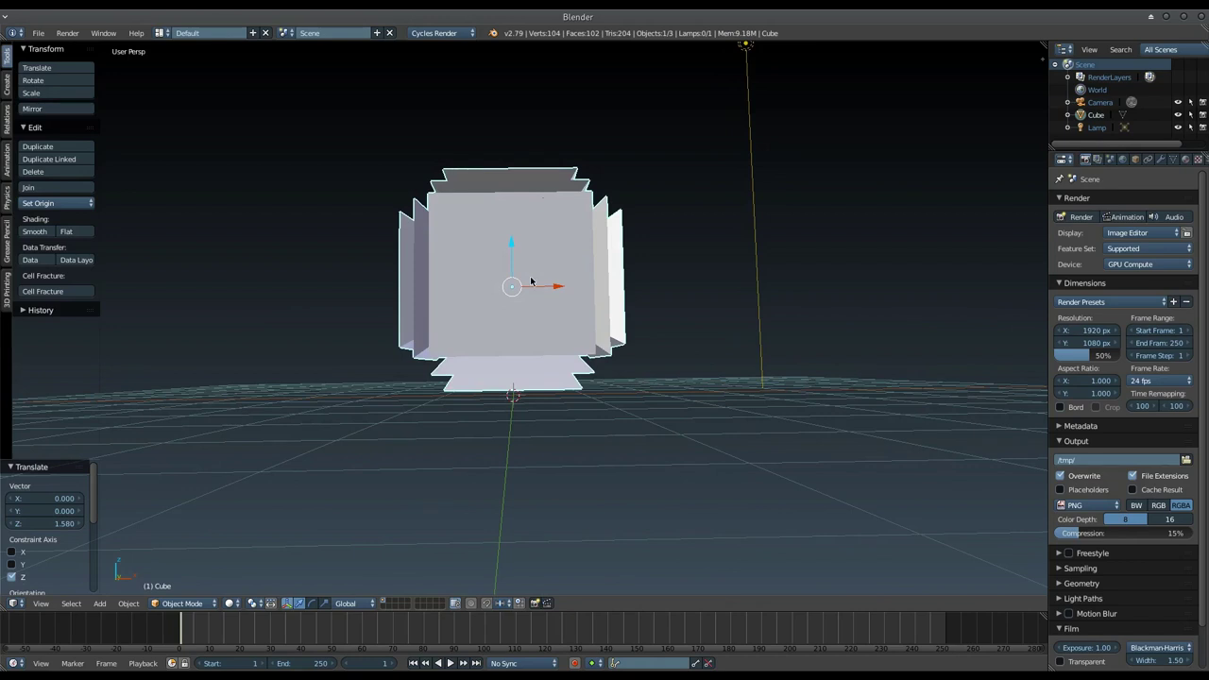
middle_drag(531, 281, 567, 245)
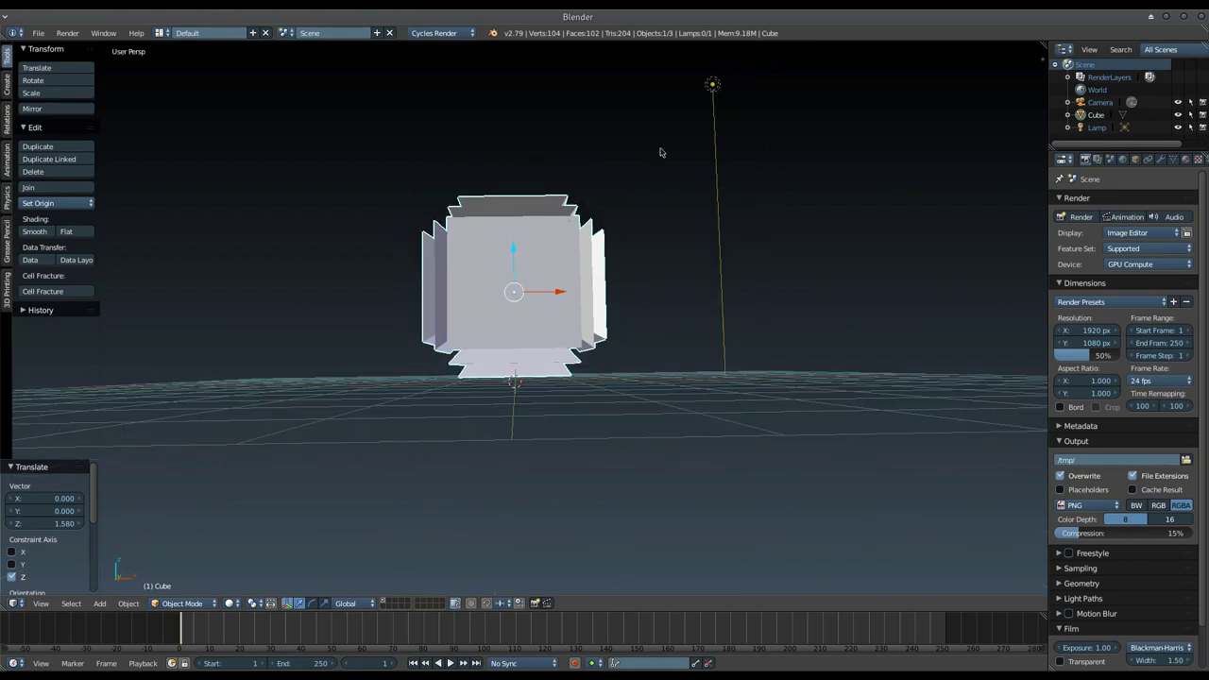
right_click(712, 85)
key(x)
click(719, 111)
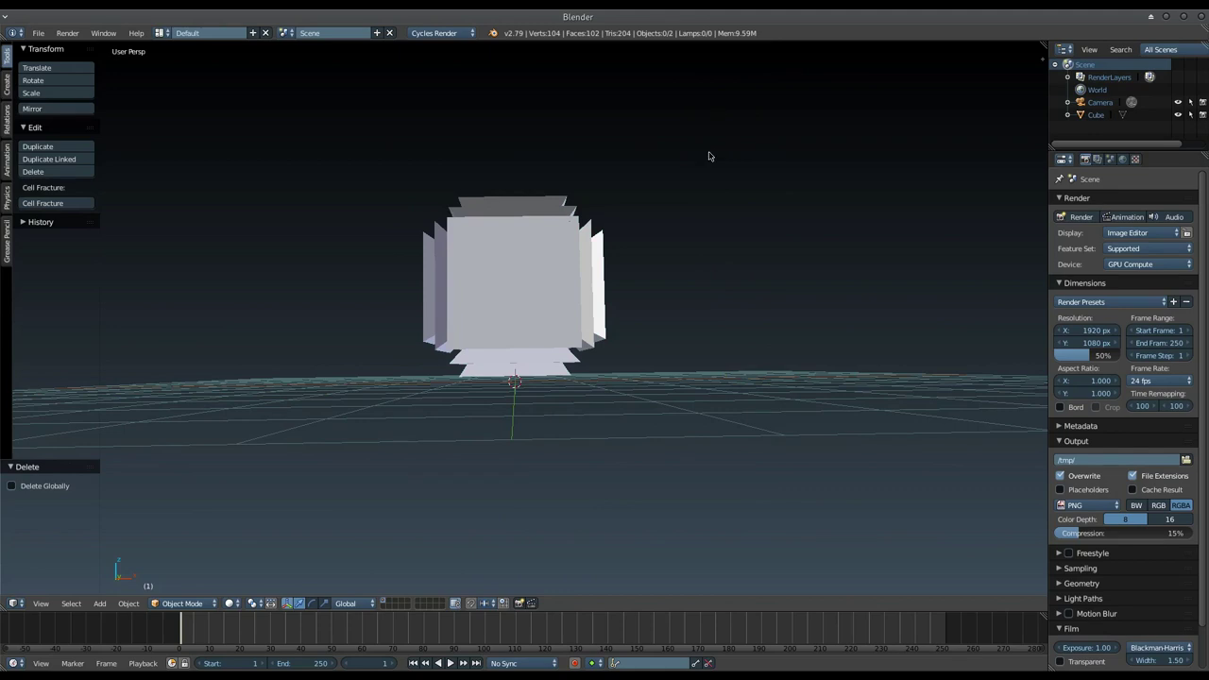
key(ctrl+Left)
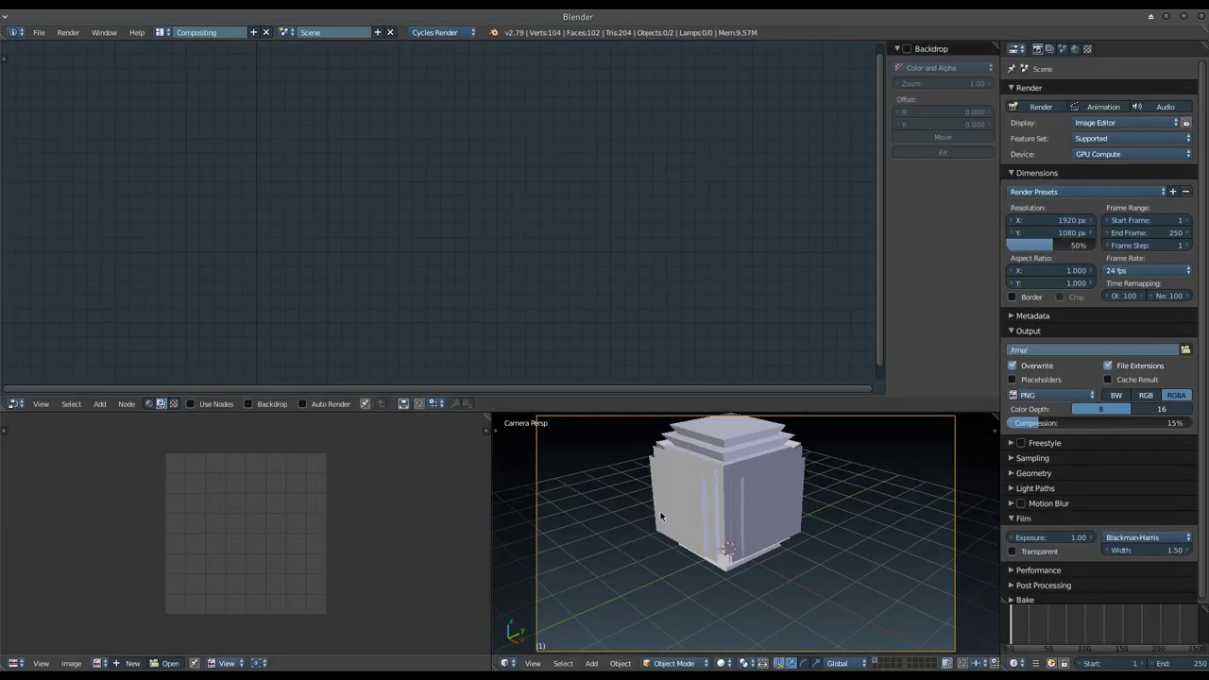
Show the cube's material in the Shader node editor and delete its Diffuse BSDF node.
click(147, 405)
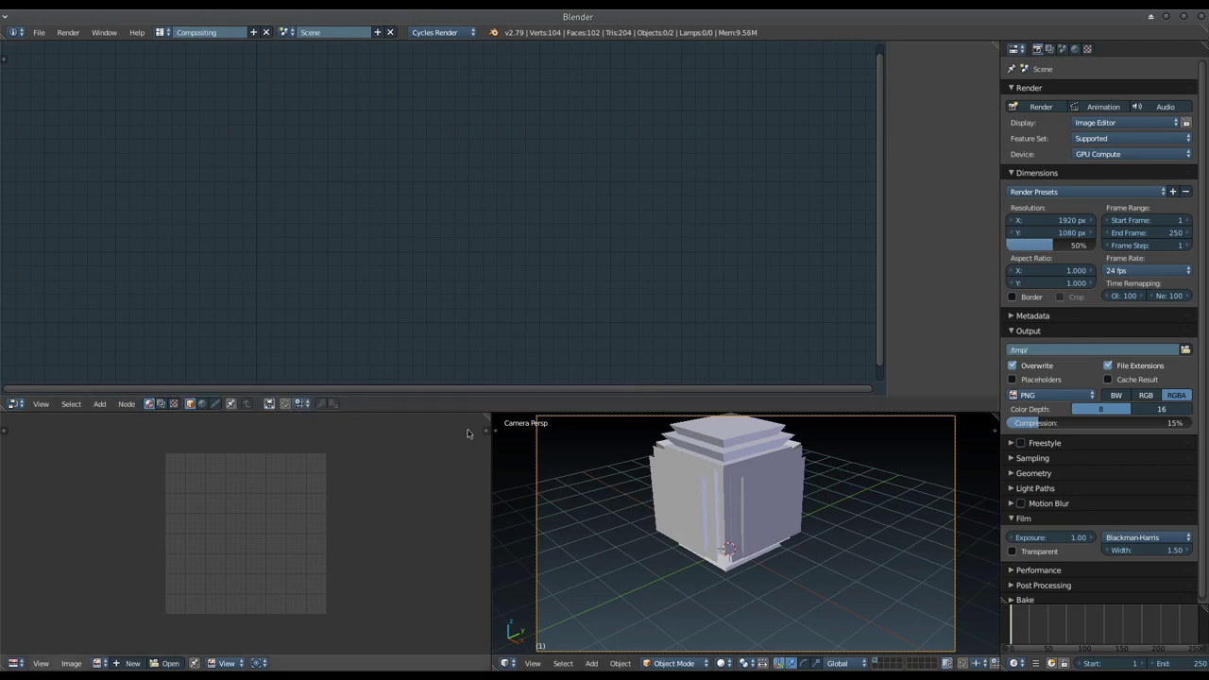
right_click(753, 488)
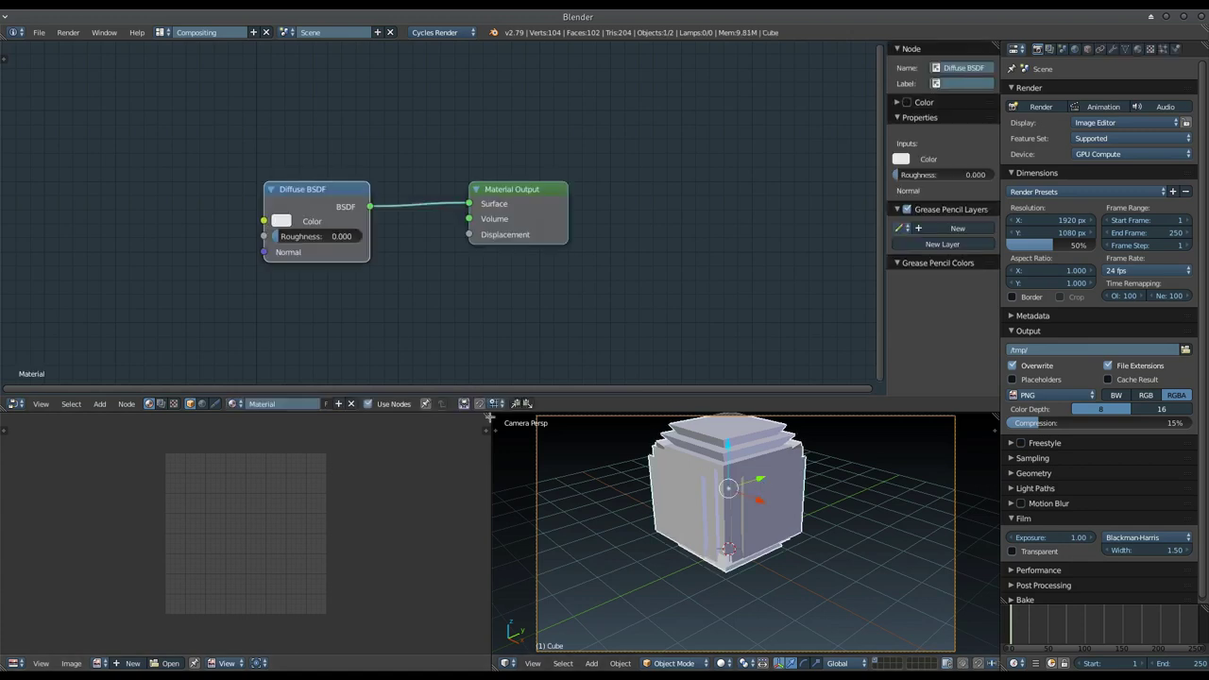
right_click(333, 192)
key(x)
key(shift+a)
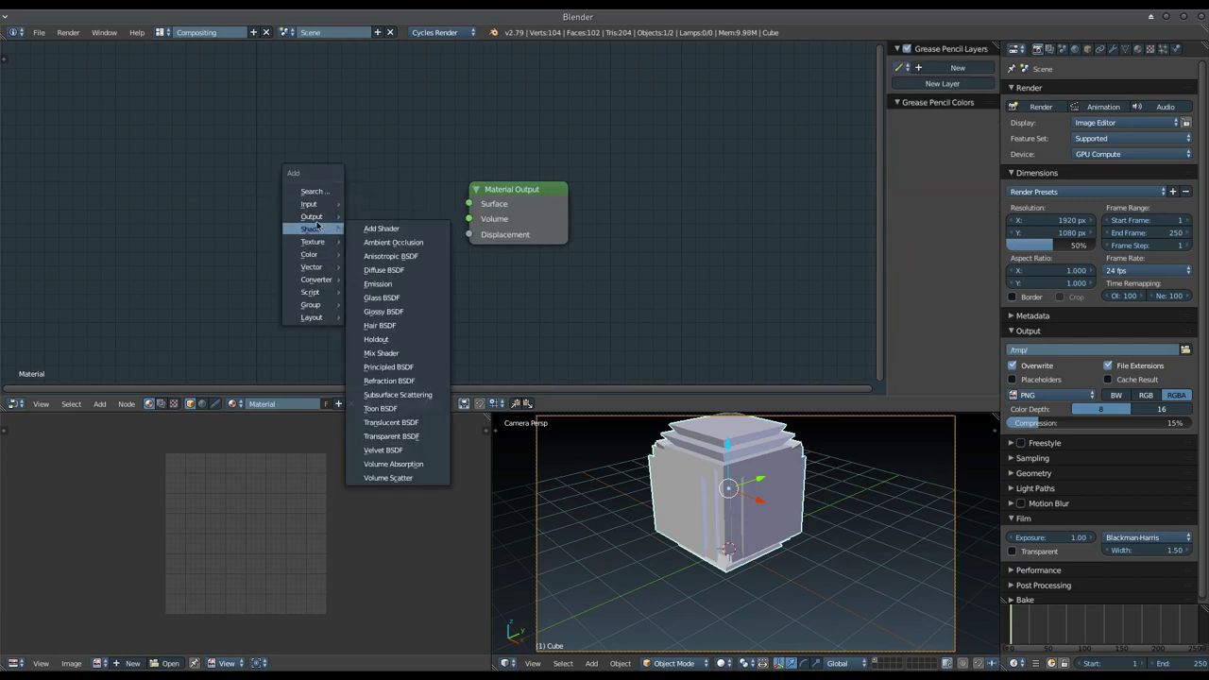
mouse_move(312, 229)
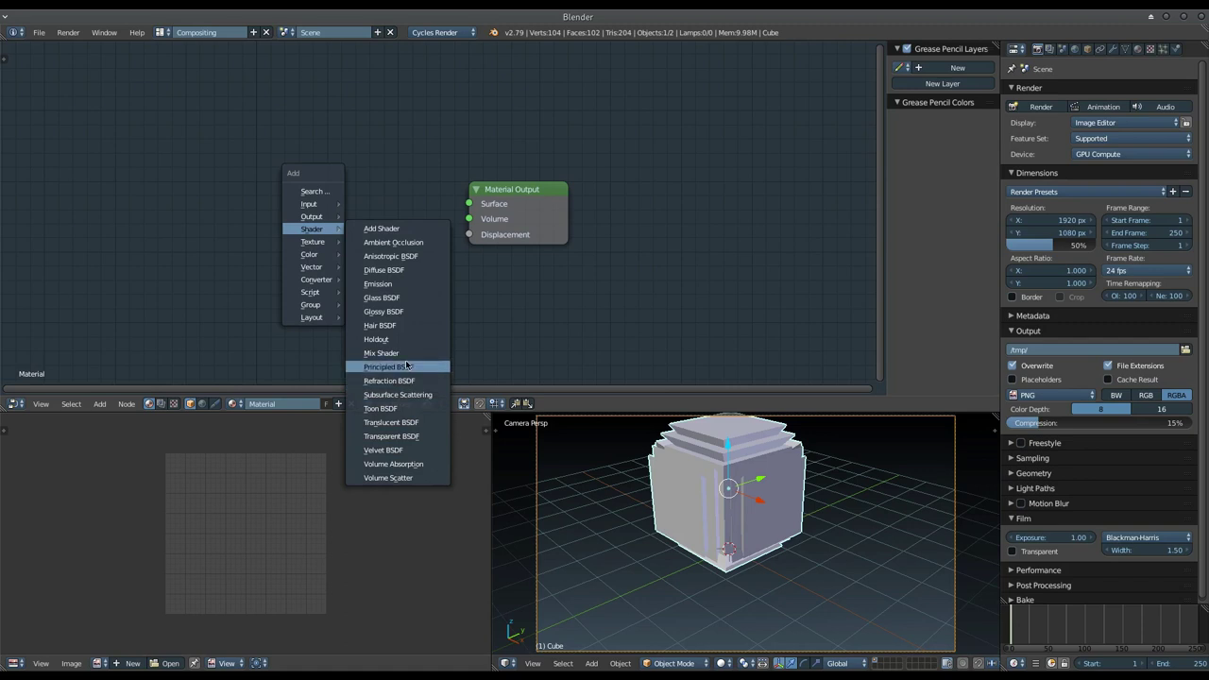
Add a Principled BSDF node and connect it to the Material Output Surface.
click(395, 367)
click(248, 184)
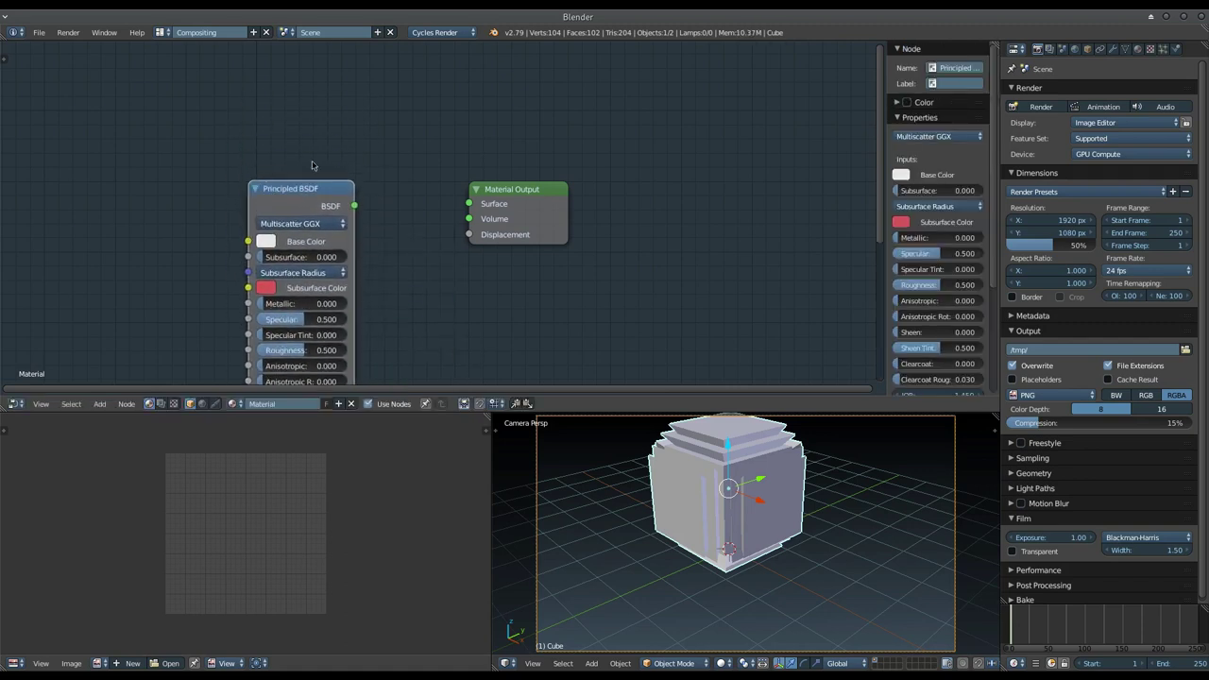
drag(354, 205, 469, 204)
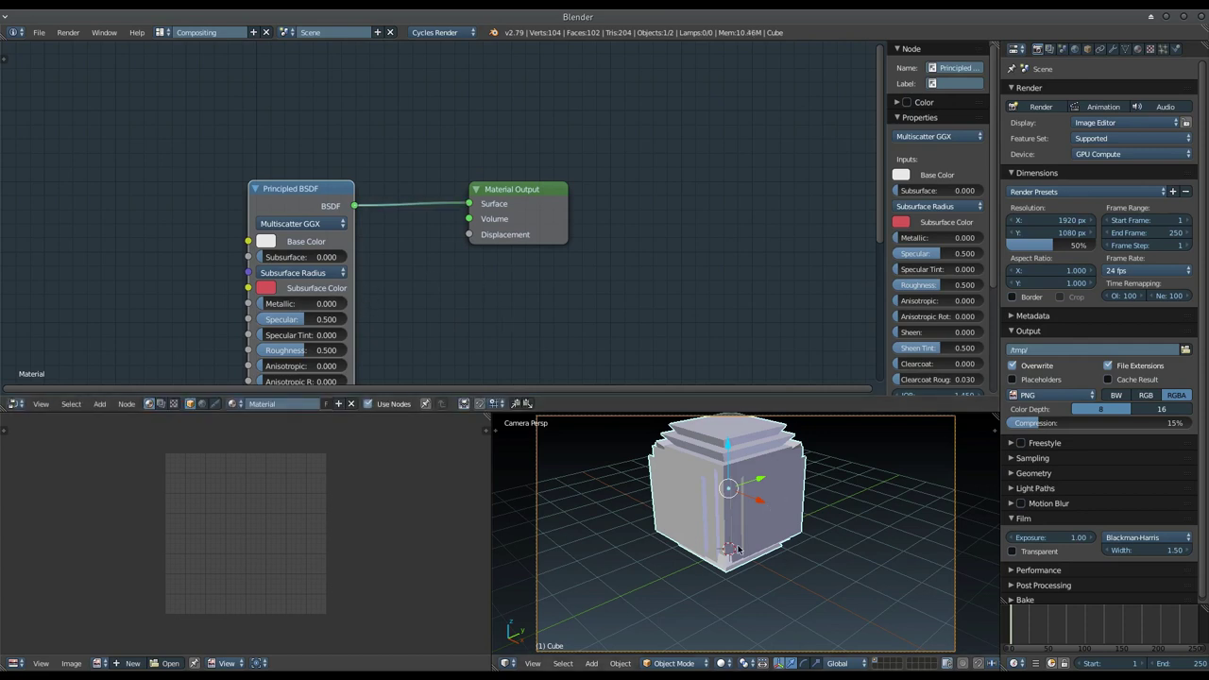
middle_drag(373, 233, 423, 198)
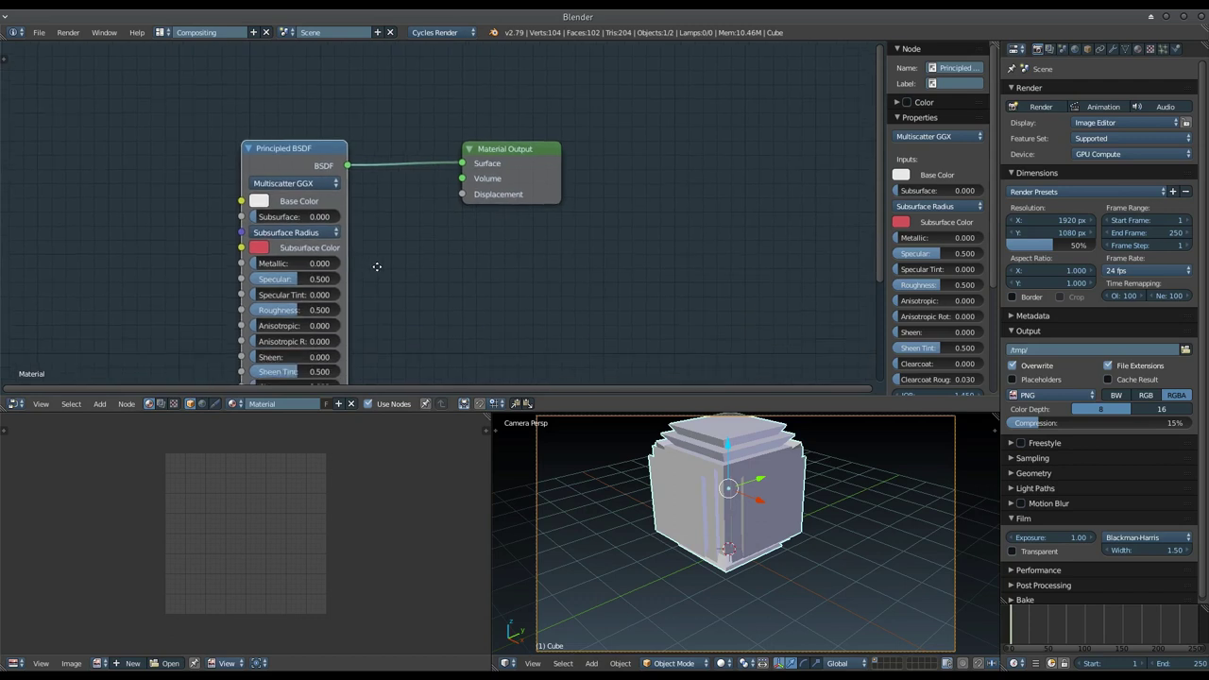
Set the Principled BSDF to Transmission 1.000, IOR 1.850 and Roughness 0.100.
click(353, 349)
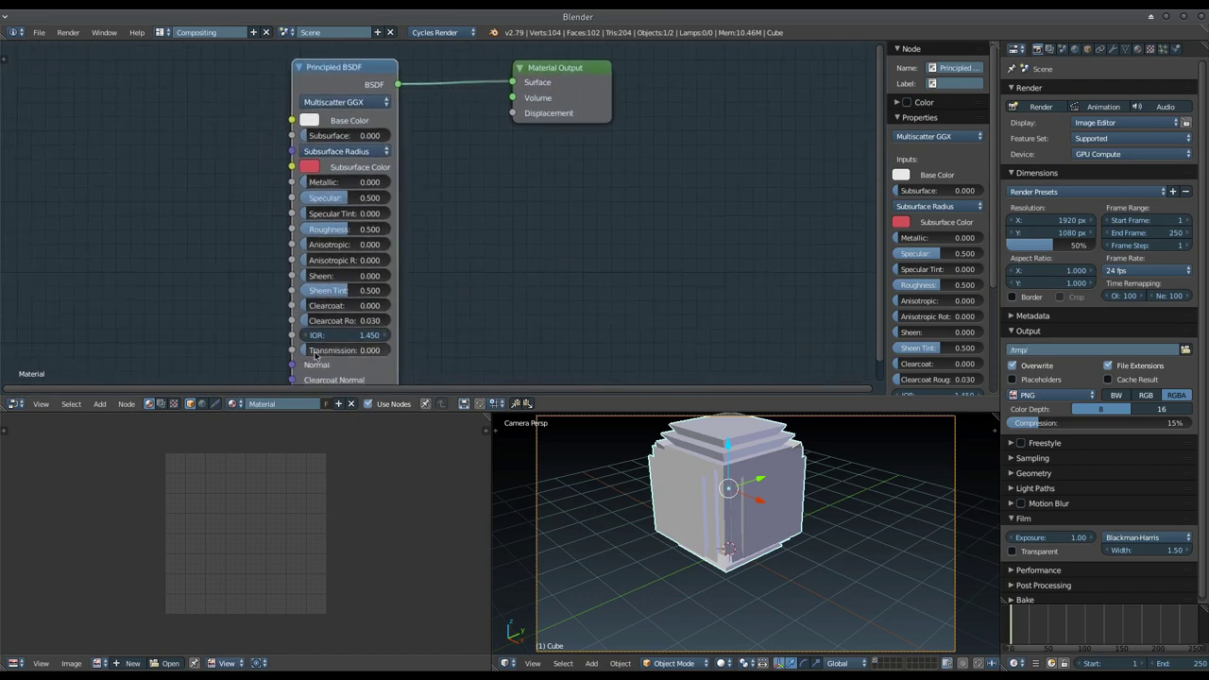
key(ctrl+a)
text(1)
key(Return)
drag(388, 338, 385, 337)
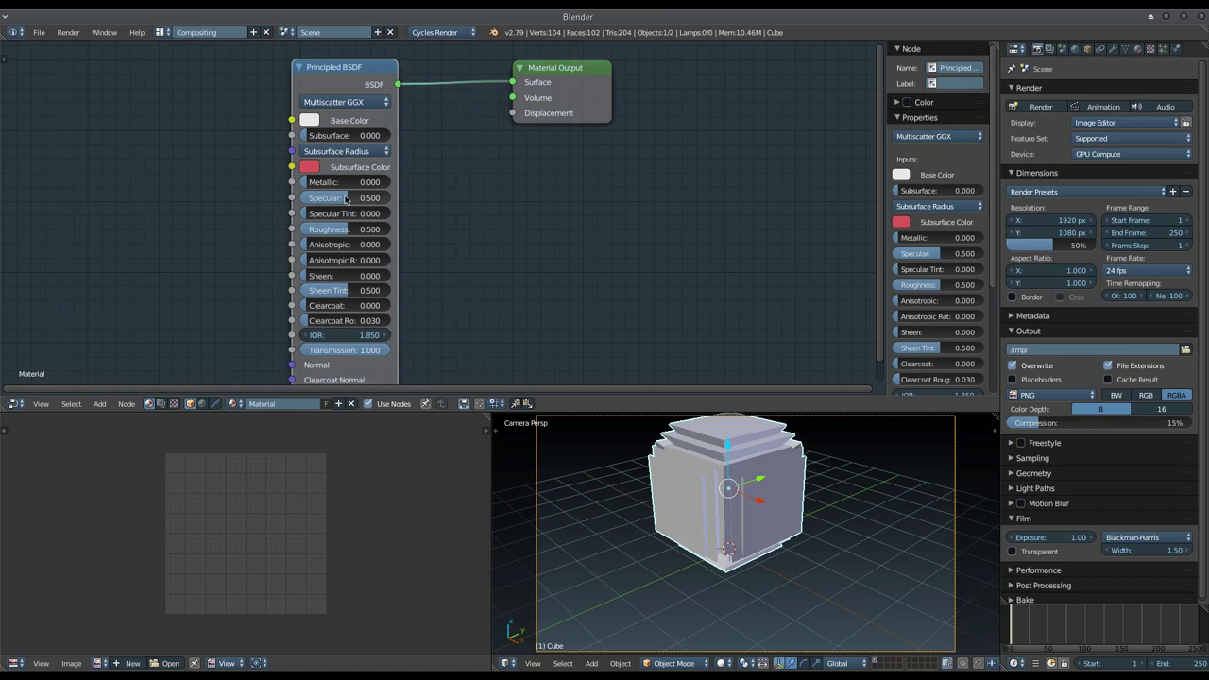
click(349, 229)
text(0.1)
key(Return)
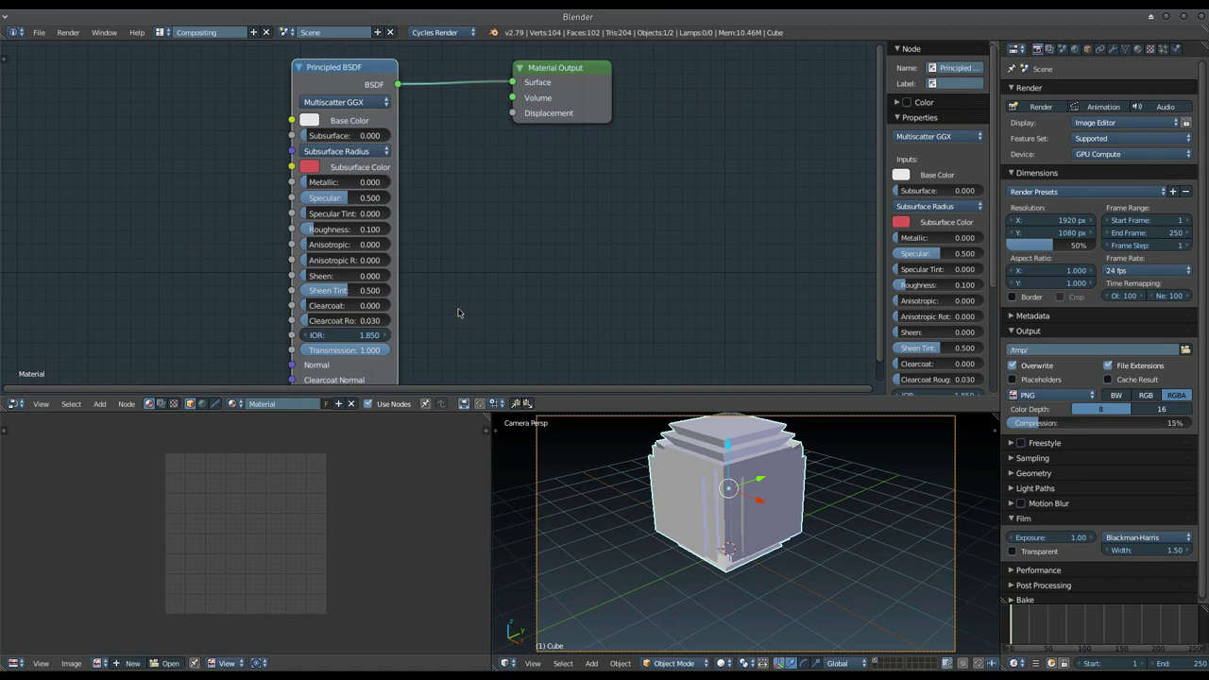
Change the Base Color to a darker bluish grey.
click(311, 121)
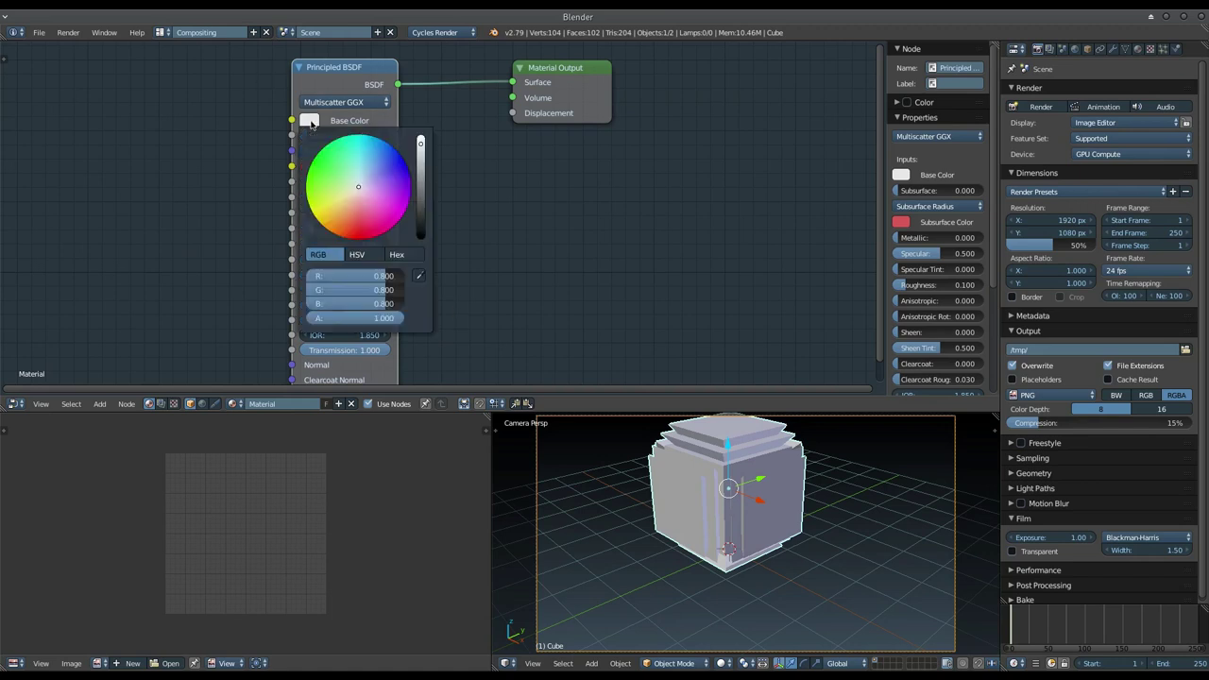
click(364, 180)
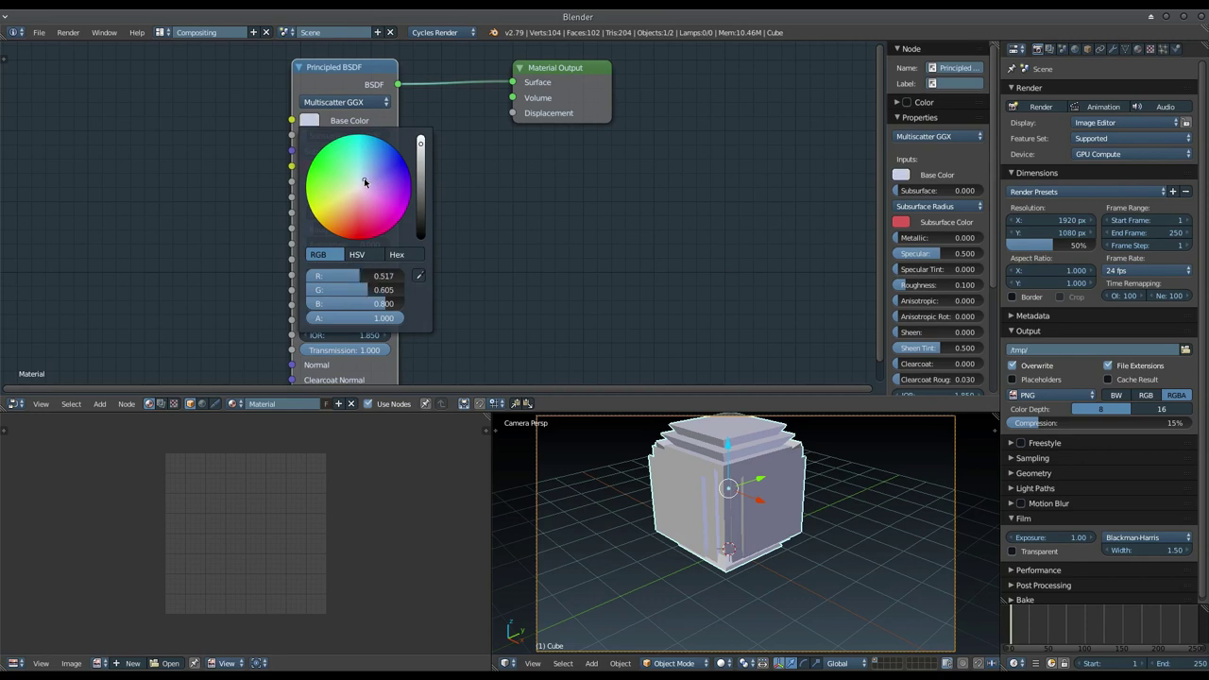
click(422, 181)
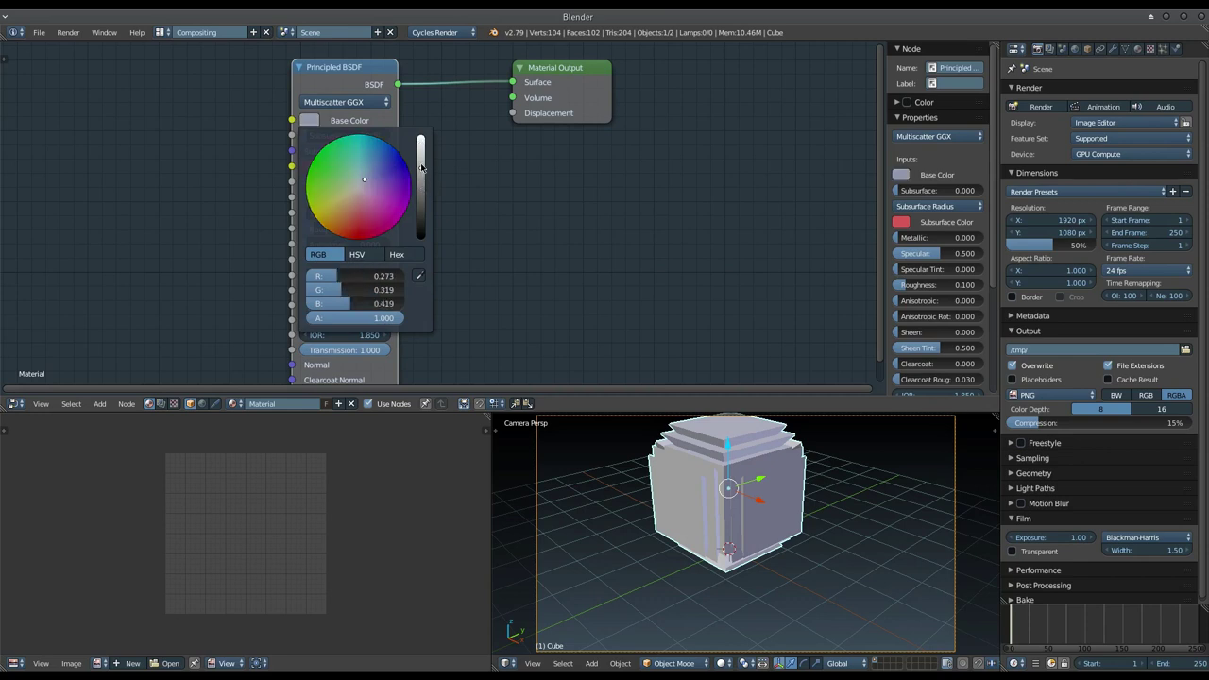
drag(421, 168, 420, 160)
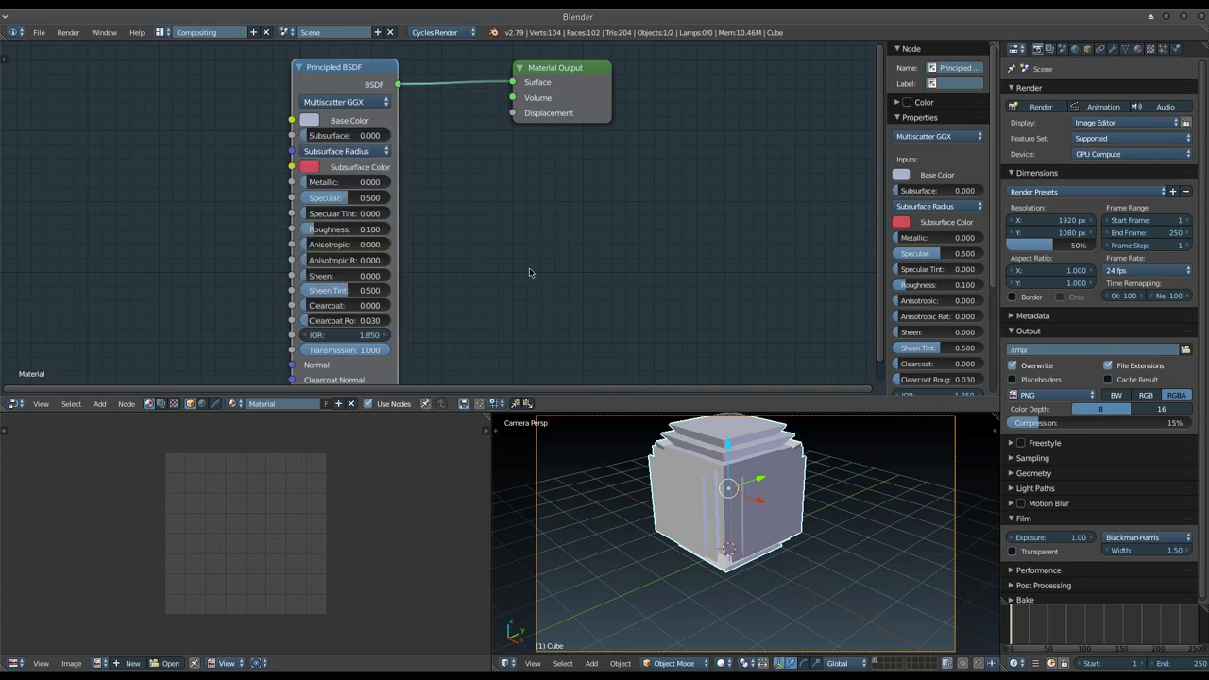
Switch the node editor to World and enable Use Nodes for a Background node tree.
click(202, 403)
click(383, 403)
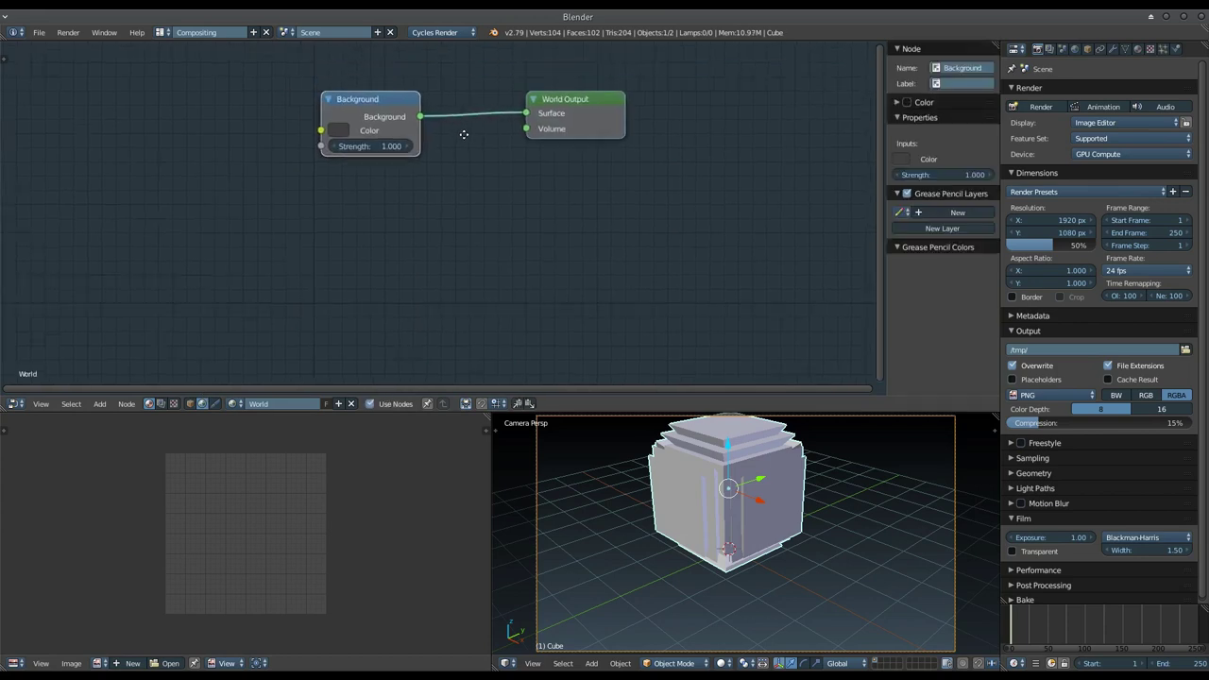
middle_drag(413, 138, 444, 216)
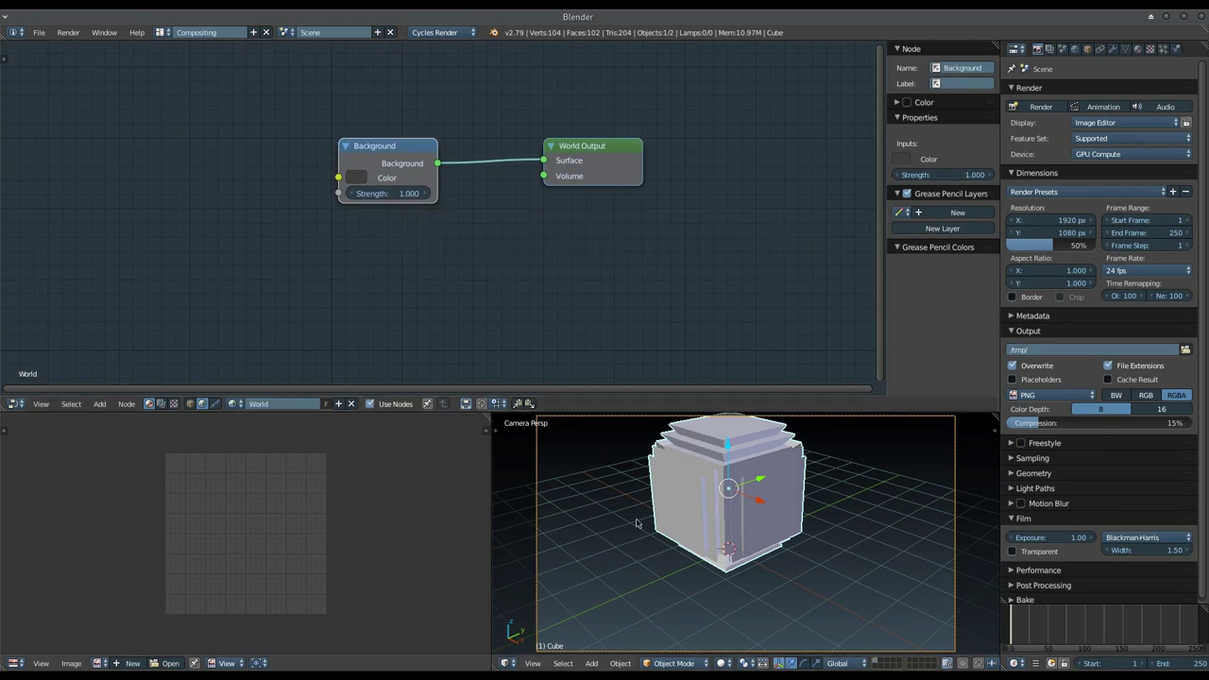
Turn on the rendered Cycles preview, view through the camera and reposition it.
key(shift+z)
key(KP_1)
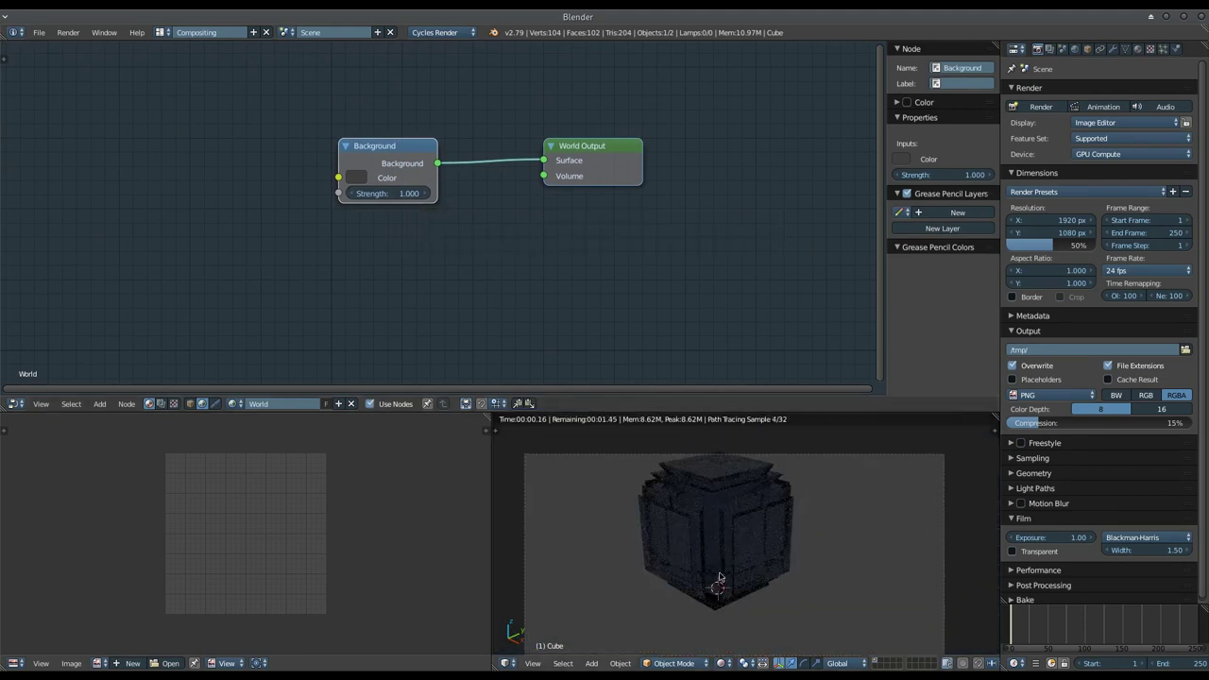
scroll(697, 540, down, 2)
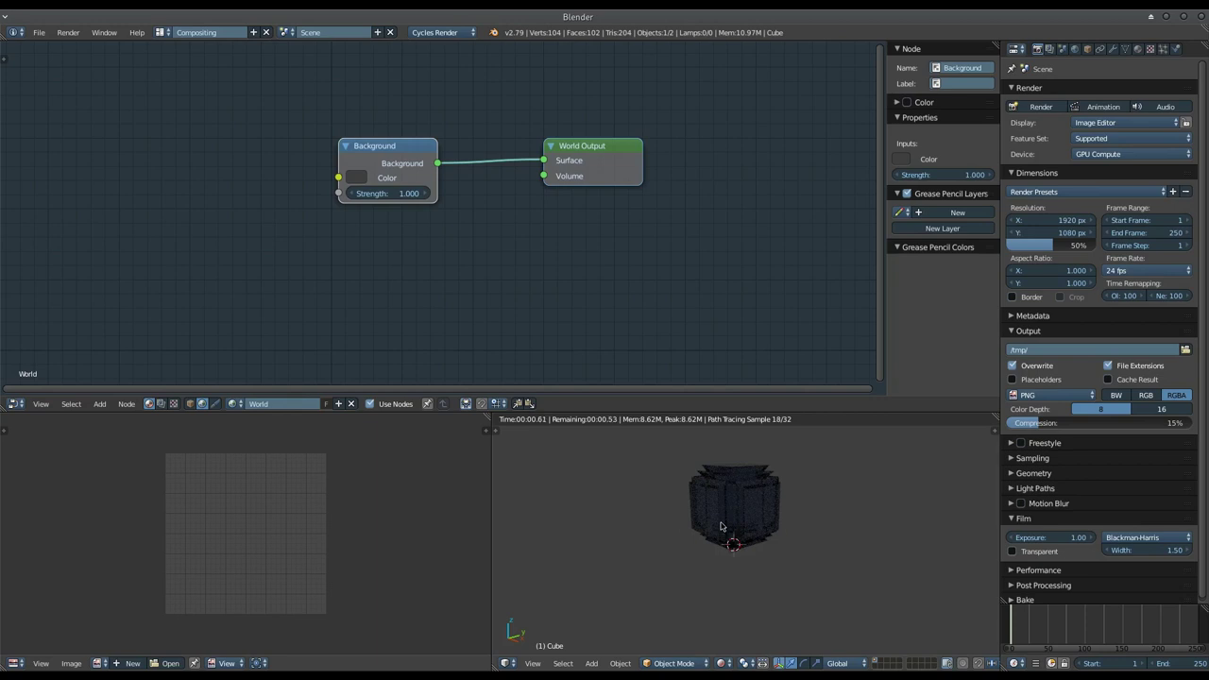
scroll(728, 541, up, 2)
key(KP_0)
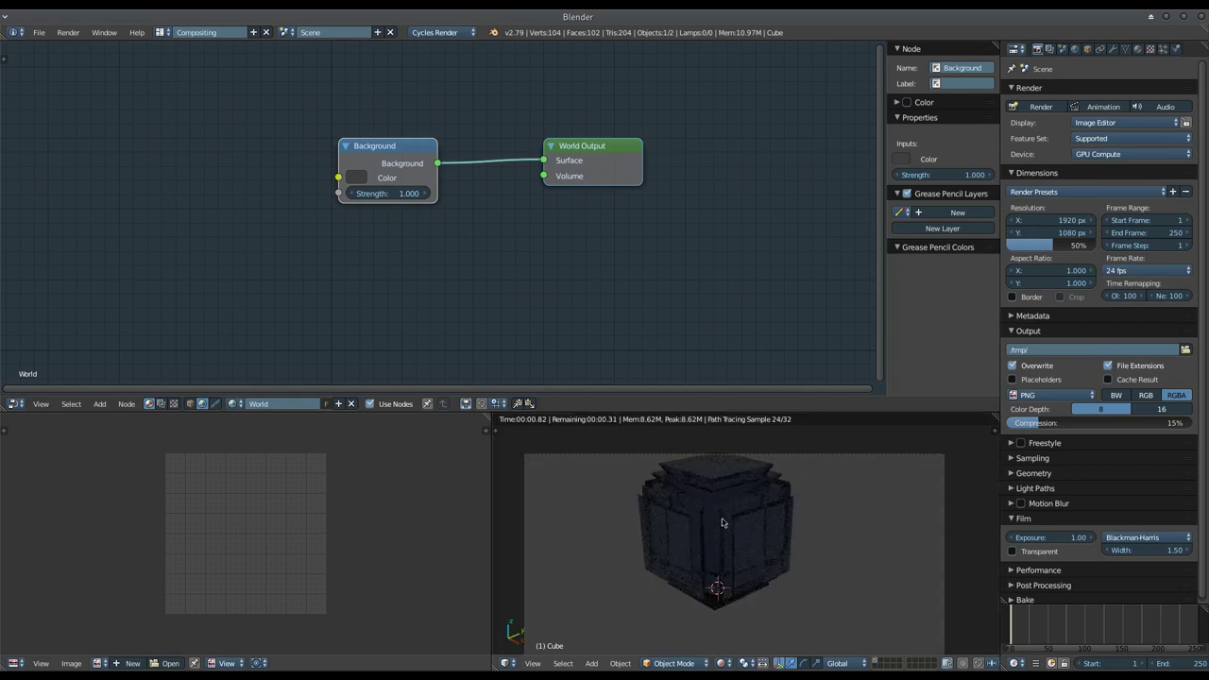
right_click(793, 457)
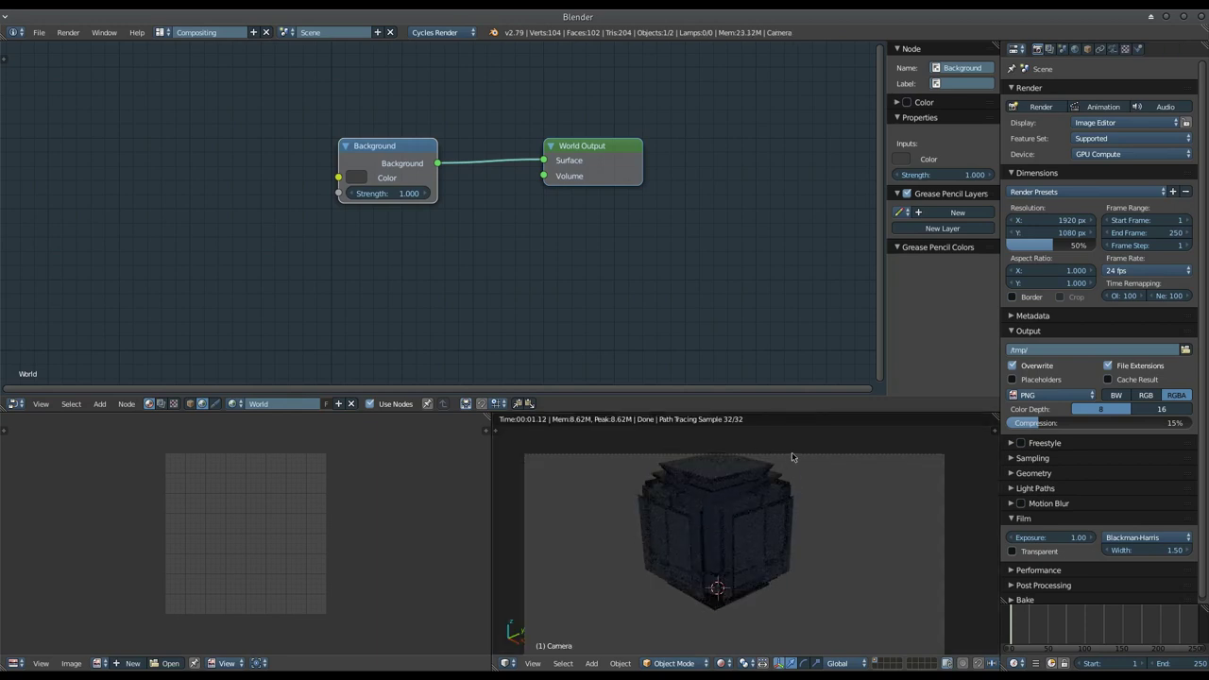
key(g)
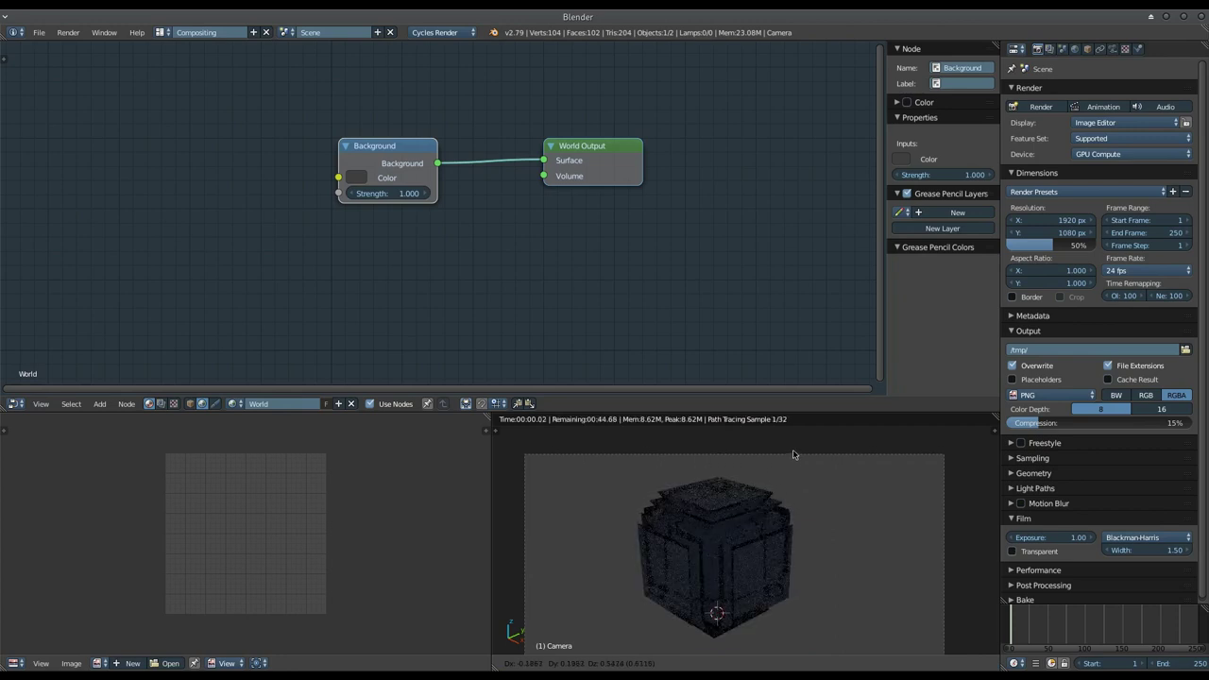
click(794, 457)
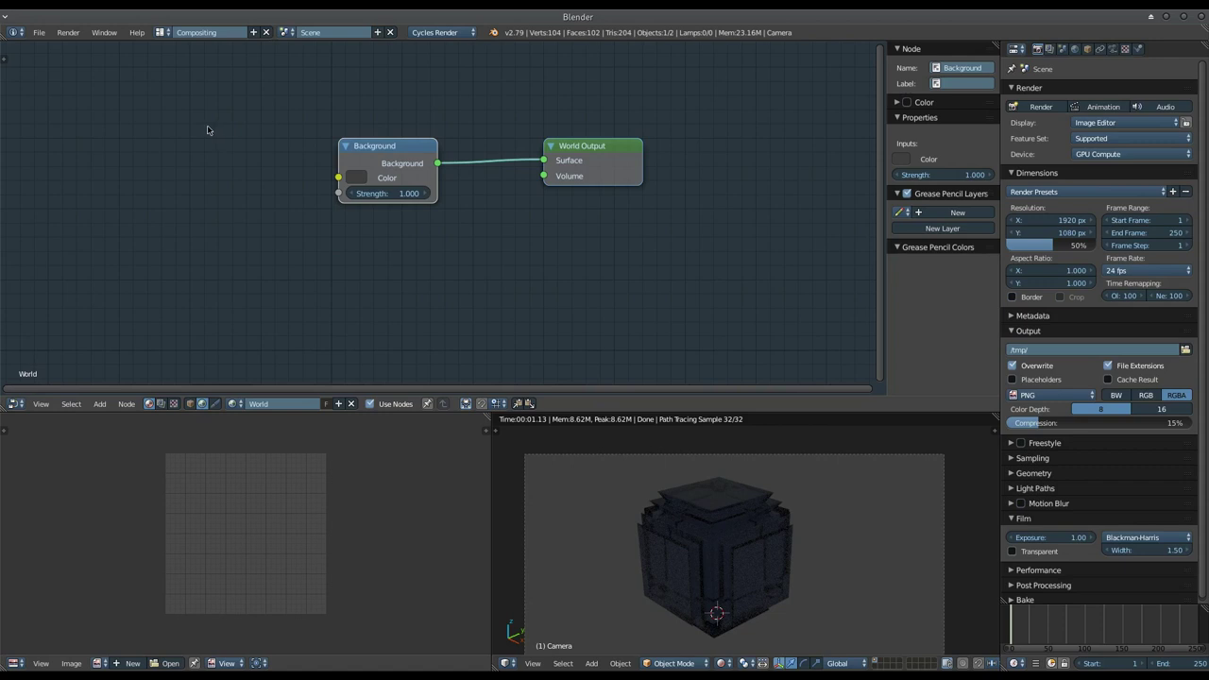
key(shift+a)
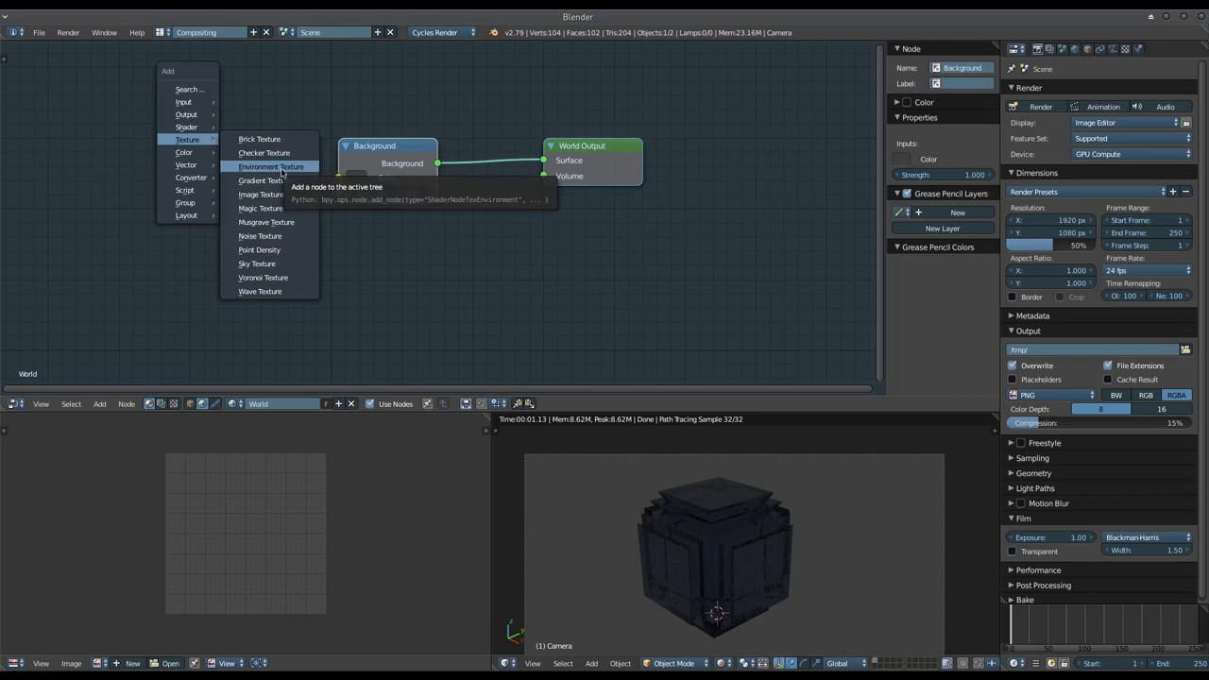
Place an Environment Texture node left of Background and open its image browser.
click(281, 171)
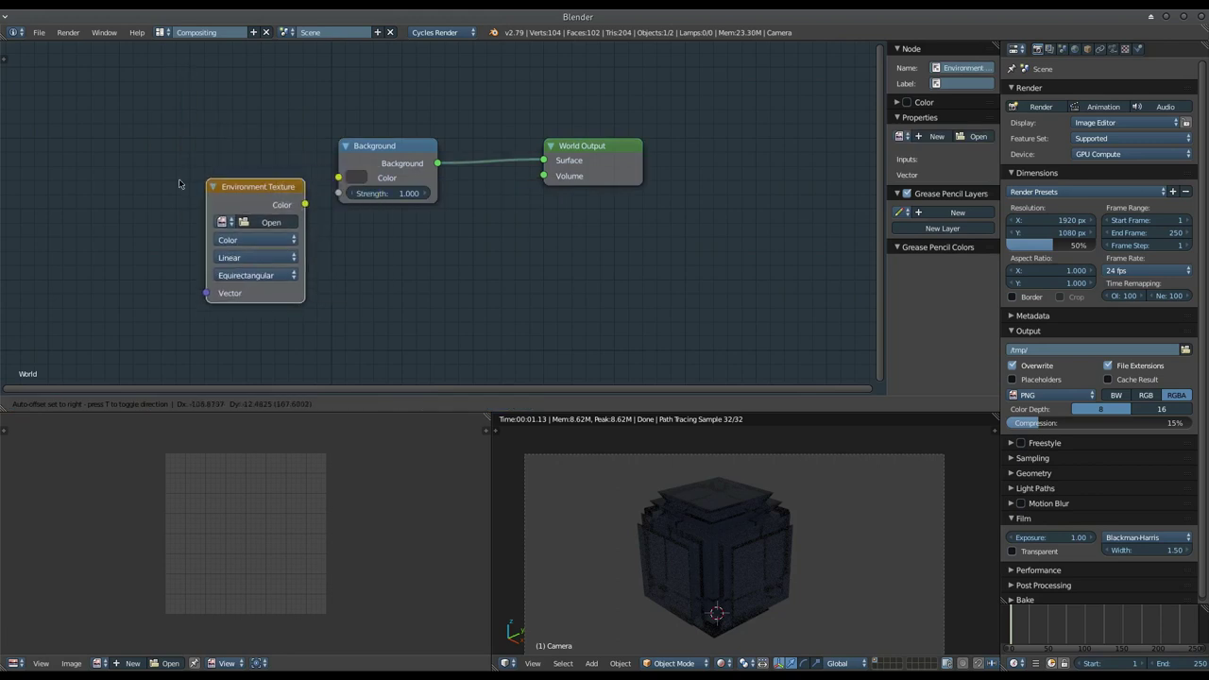
click(154, 122)
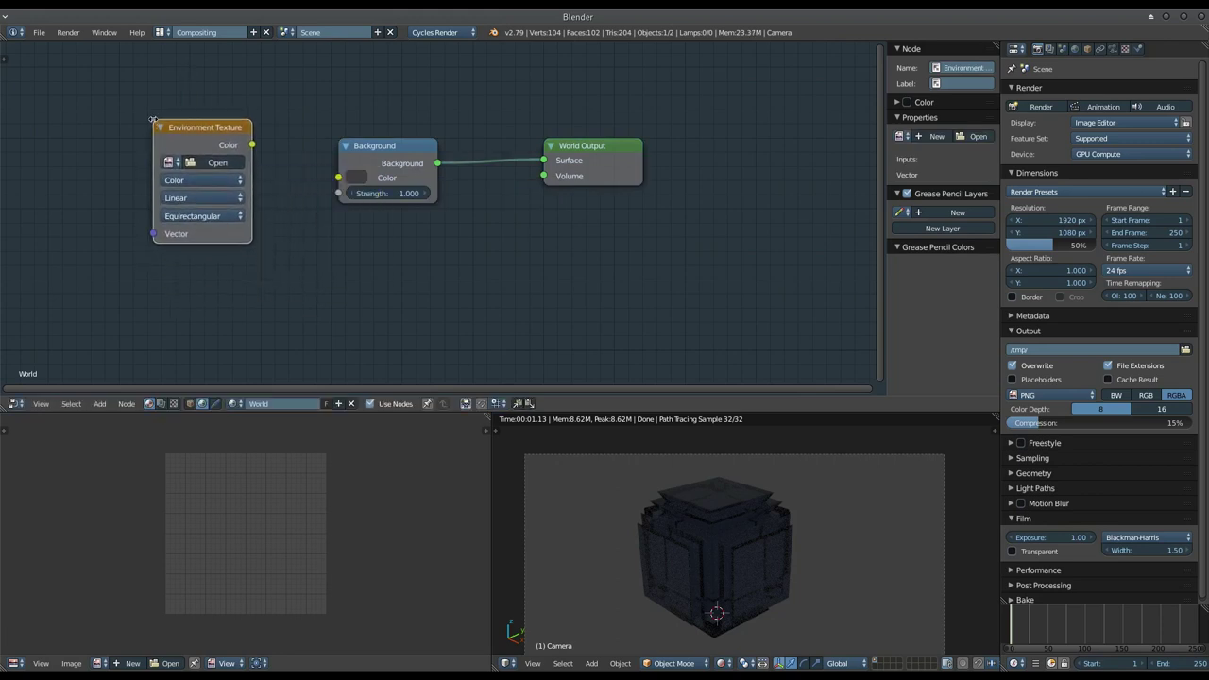
click(219, 164)
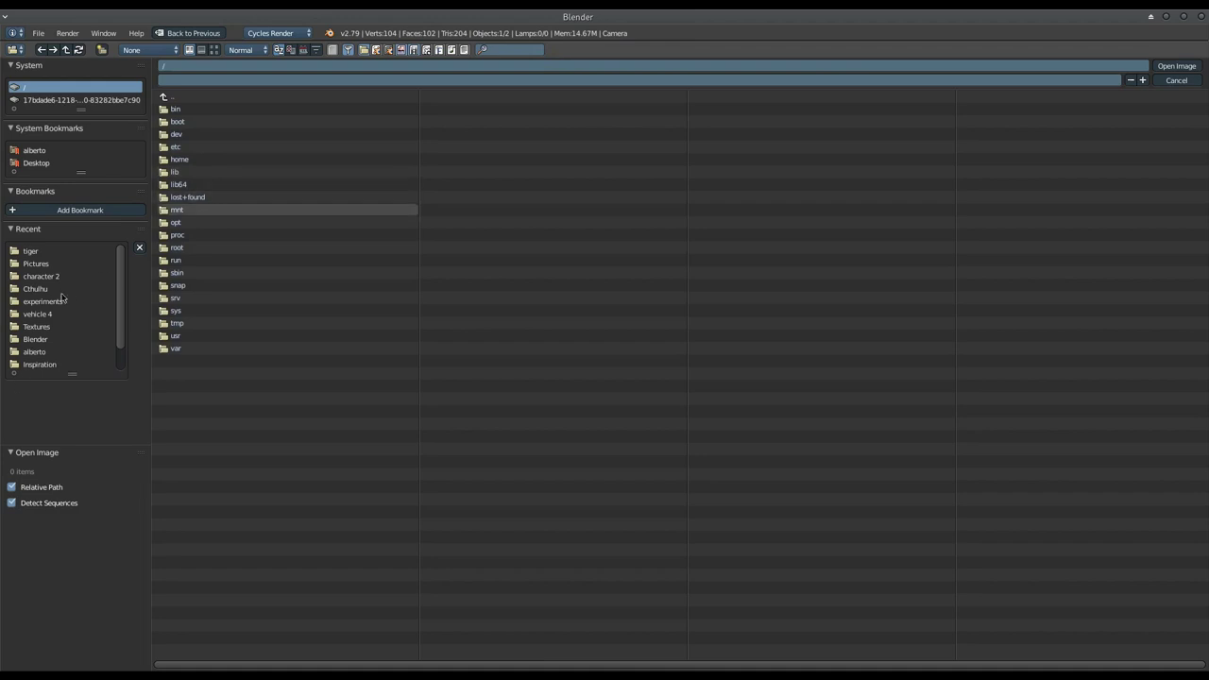
Go to the Textures folder in thumbnail view and select georgentor_2k.hdr.
click(47, 327)
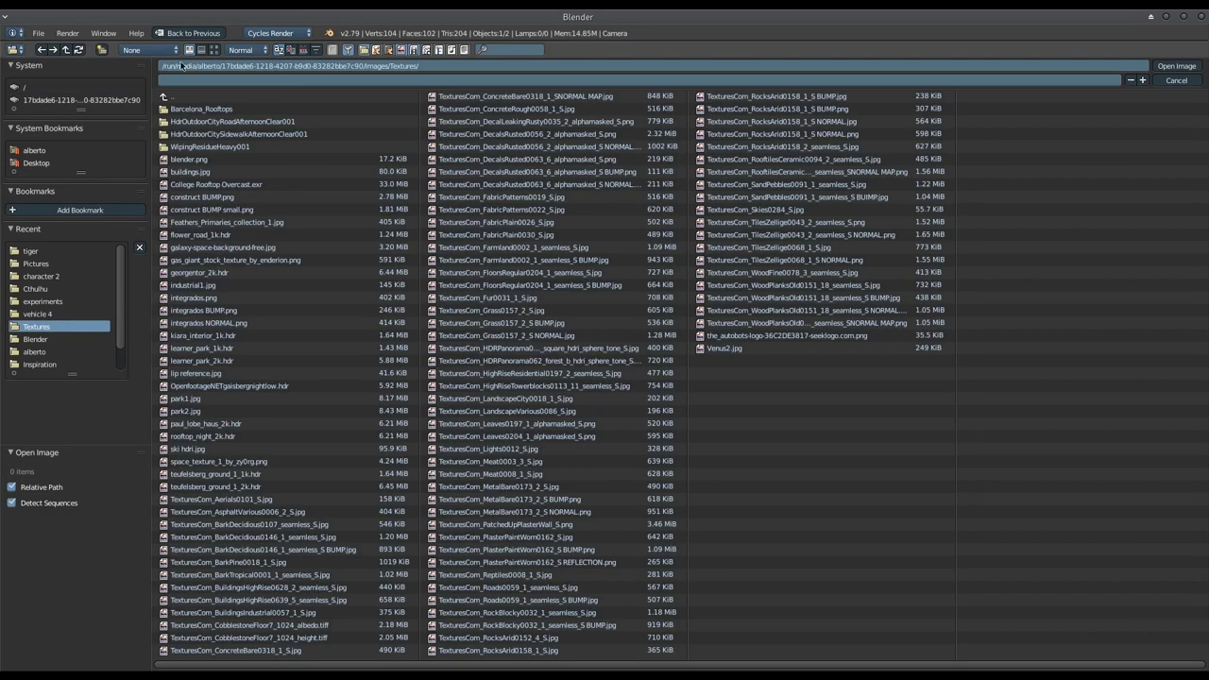
click(213, 50)
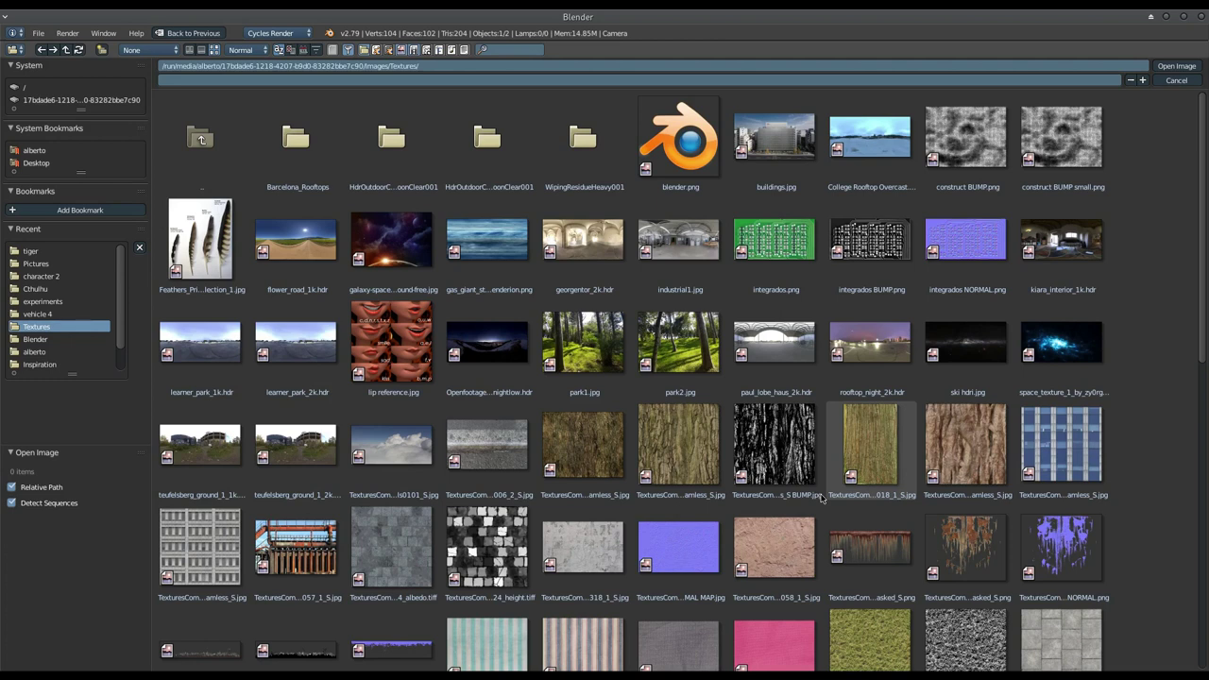
click(574, 248)
Load georgentor_2k.hdr, link Environment Texture Color to Background Color, and orbit the rendered view.
double_click(574, 247)
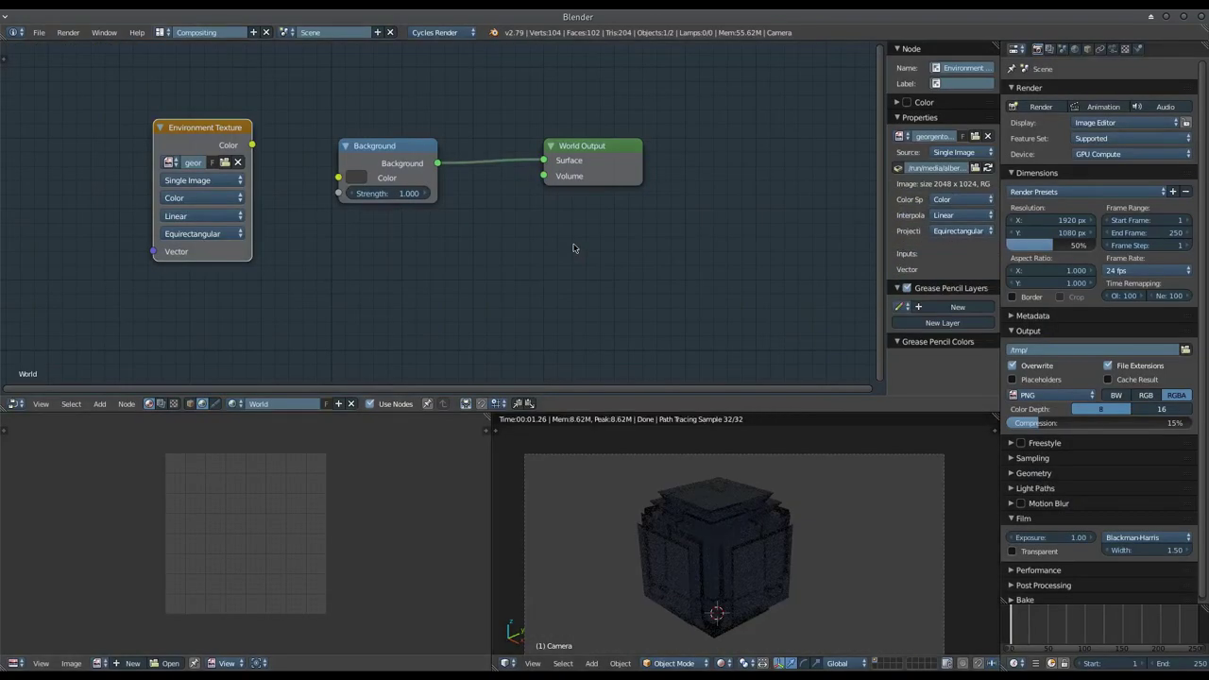
middle_drag(556, 454, 710, 527)
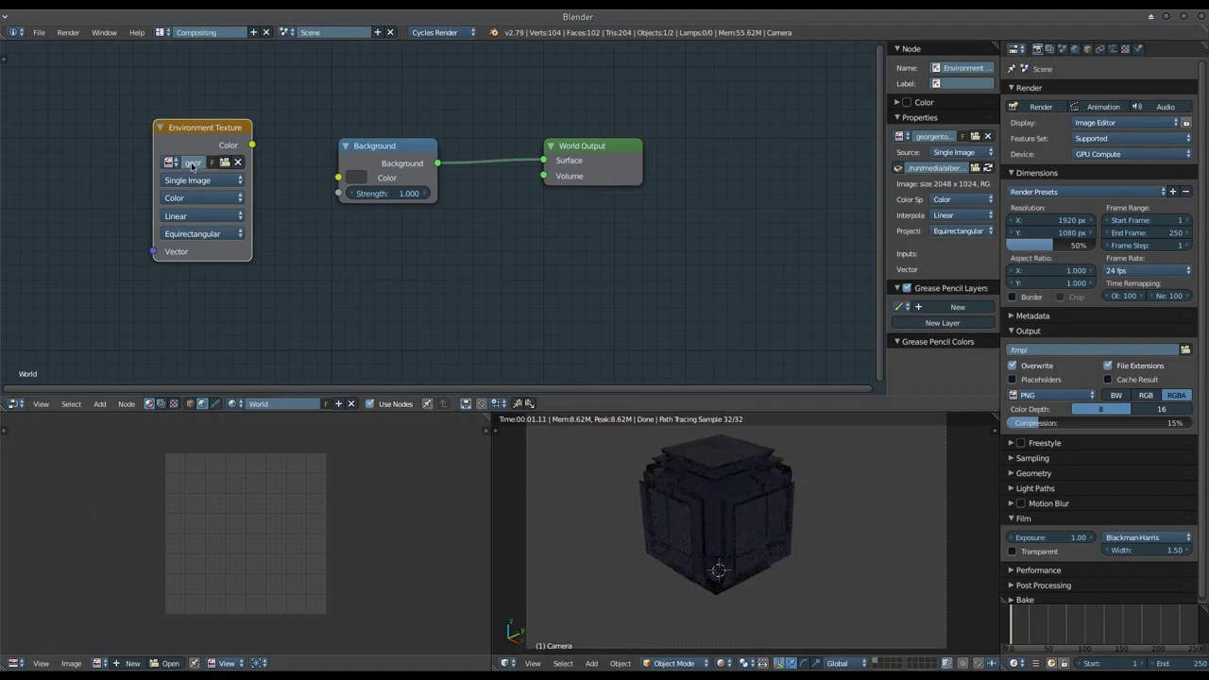
drag(251, 145, 340, 181)
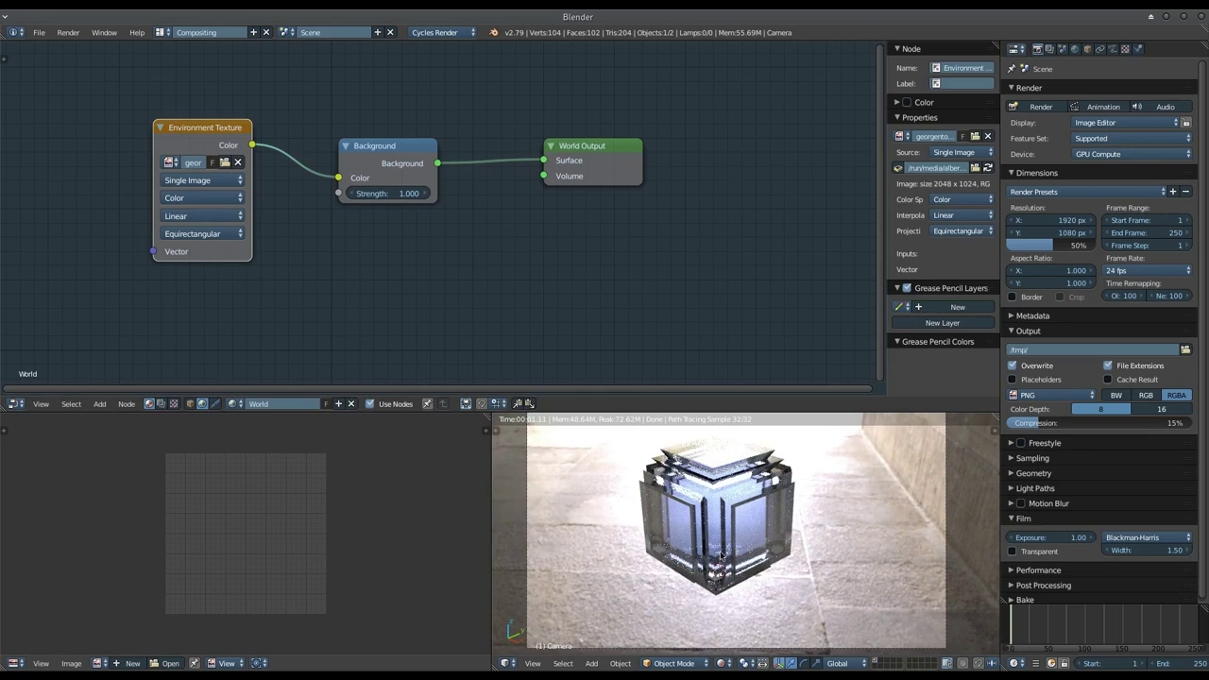
mouse_move(733, 529)
middle_down()
mouse_move(792, 491)
mouse_move(740, 529)
middle_up()
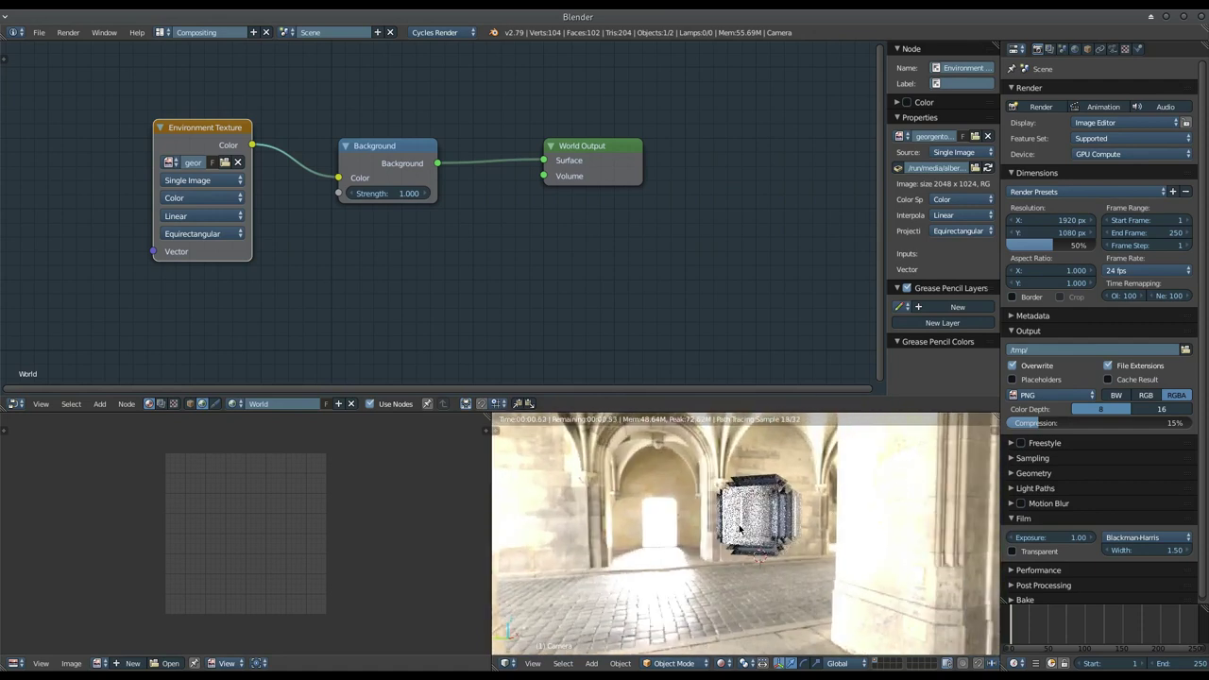
key(alt+a)
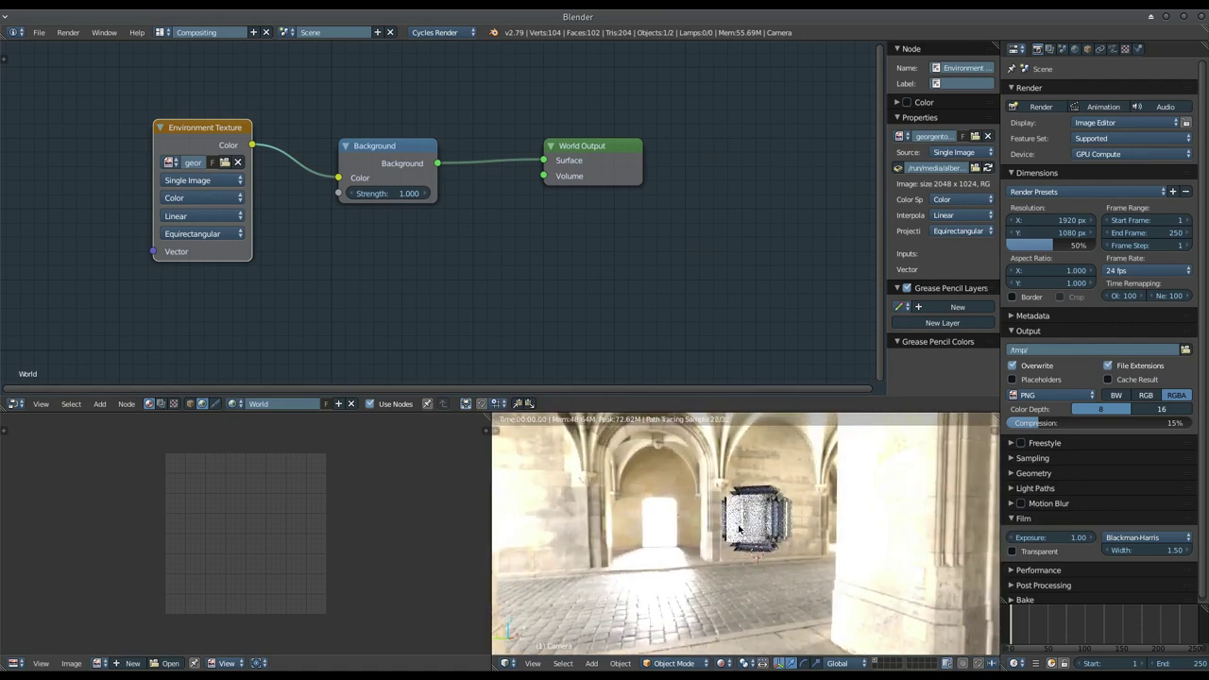
middle_drag(739, 527, 753, 524)
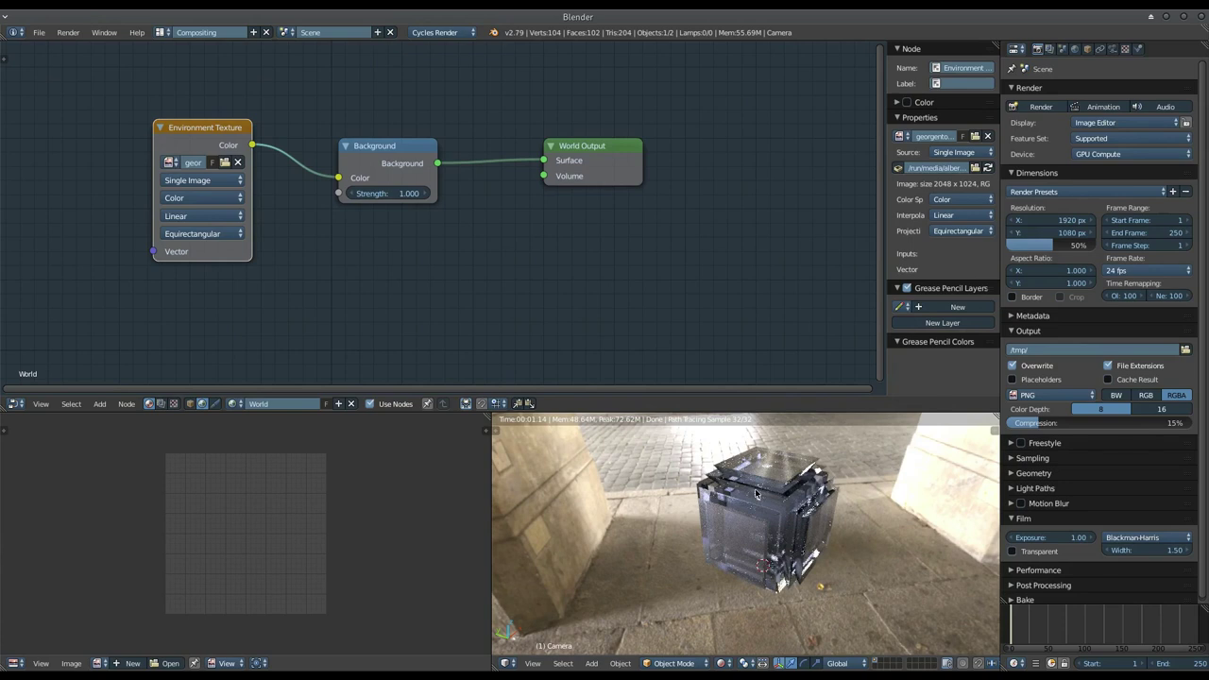
mouse_move(756, 493)
middle_down()
mouse_move(783, 516)
mouse_move(943, 519)
middle_up()
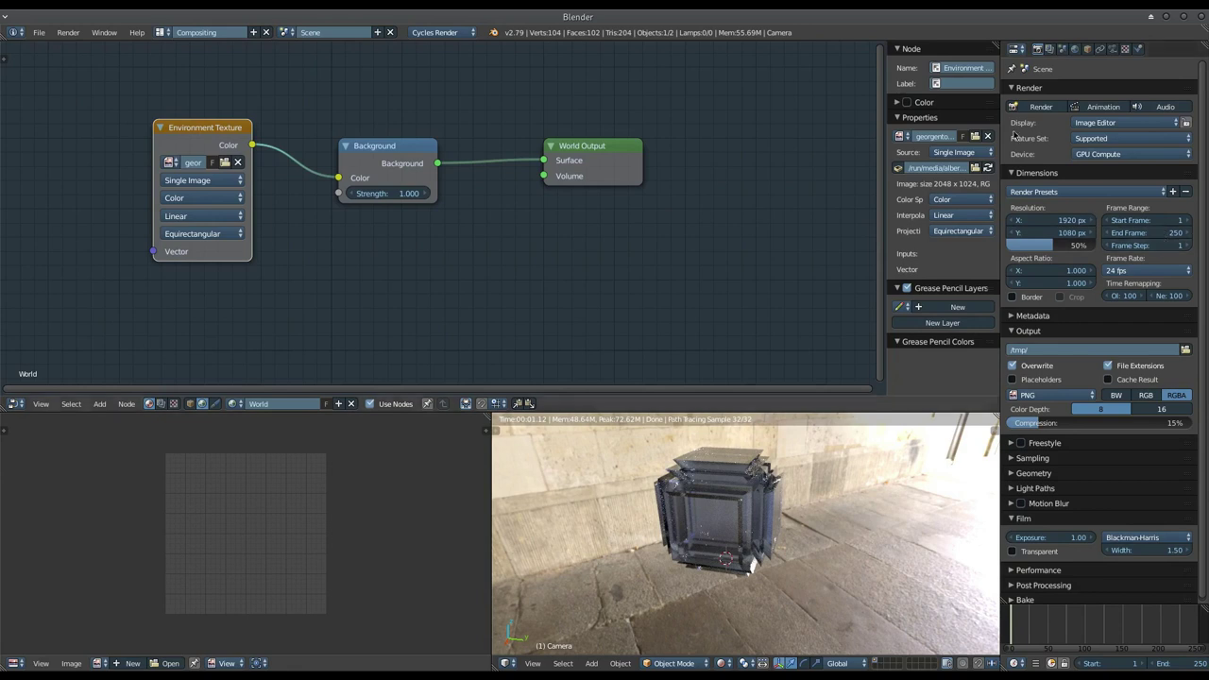
In Scene Color Management, set the View transform to Filmic after comparing with Default.
click(1062, 48)
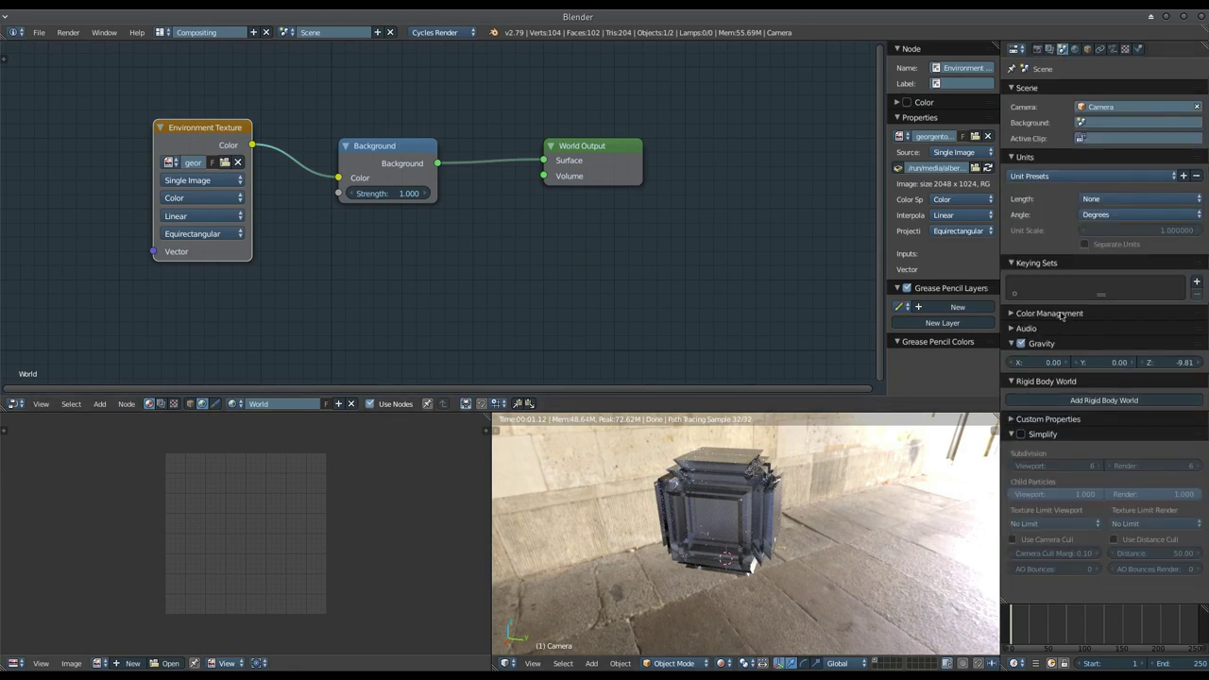
click(1061, 314)
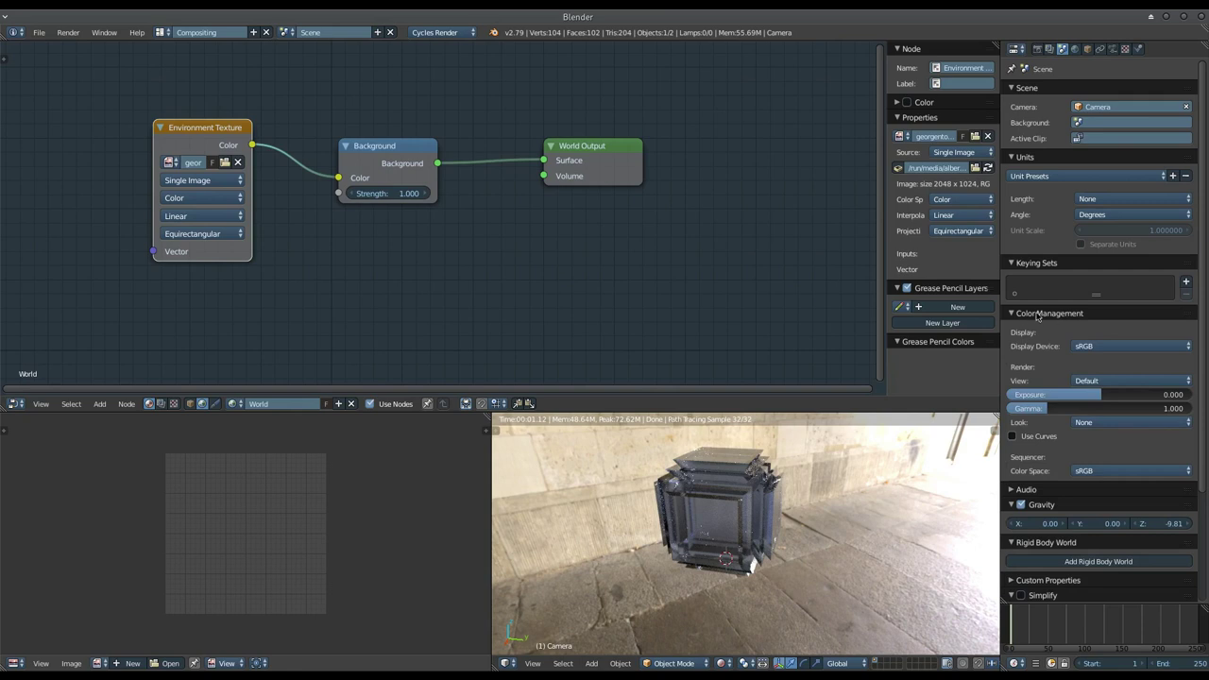
click(1112, 341)
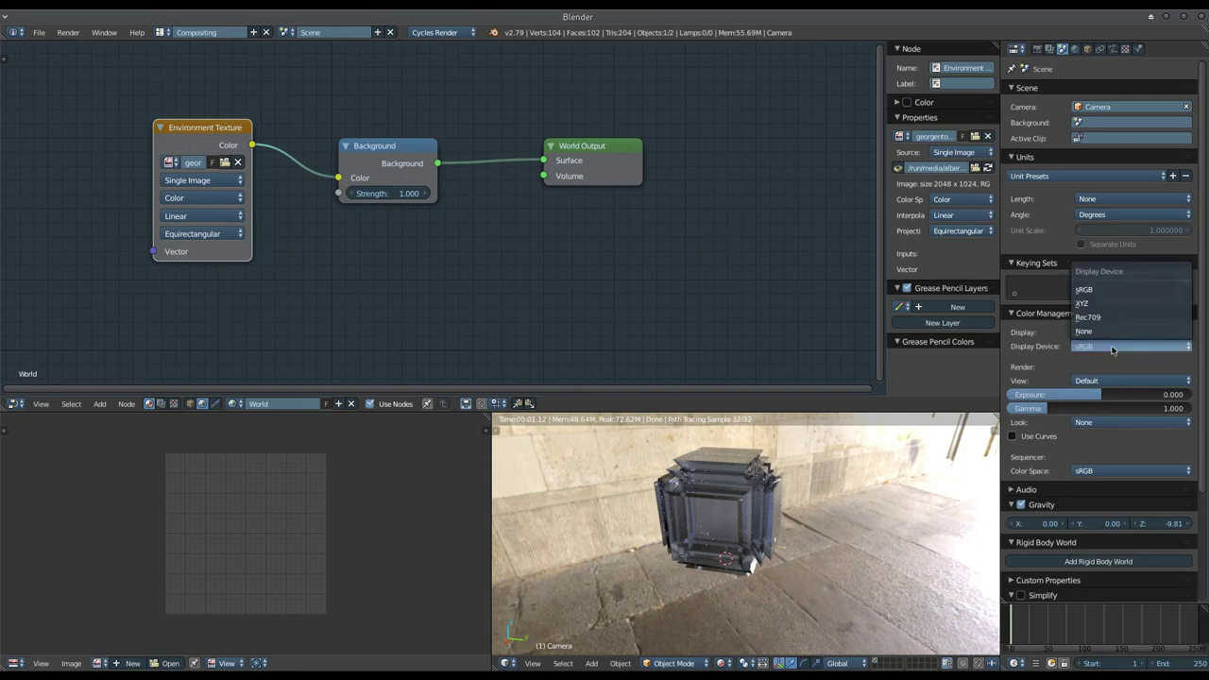
click(1113, 380)
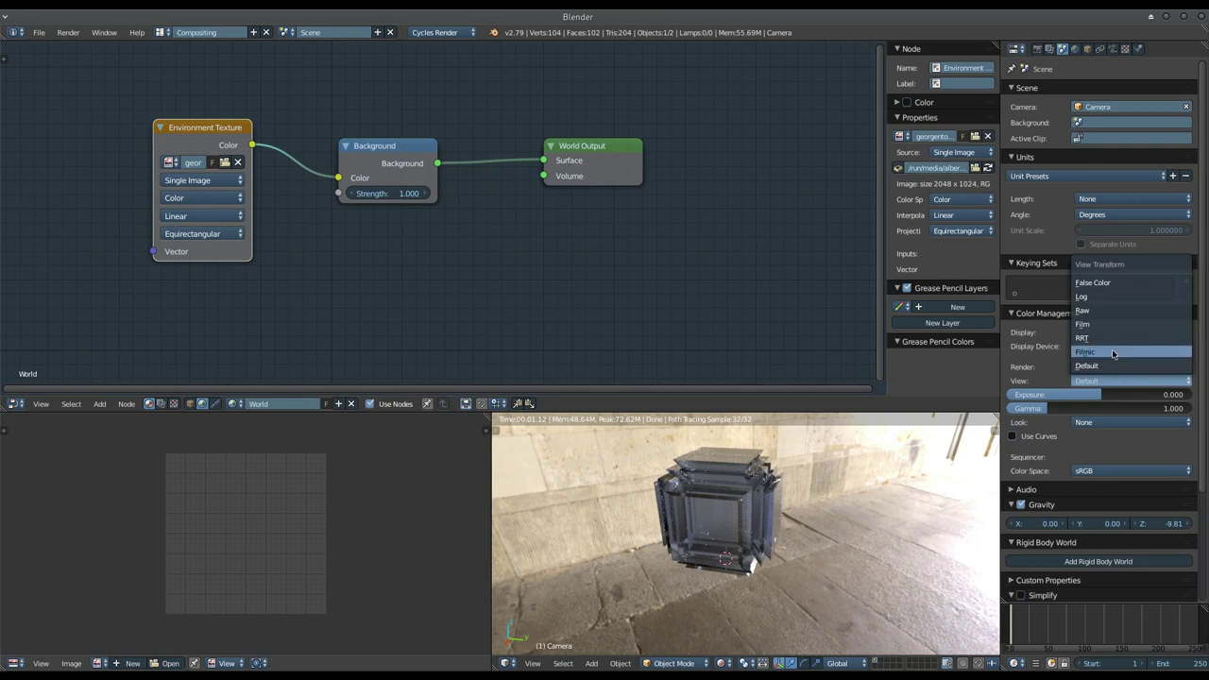
click(1113, 353)
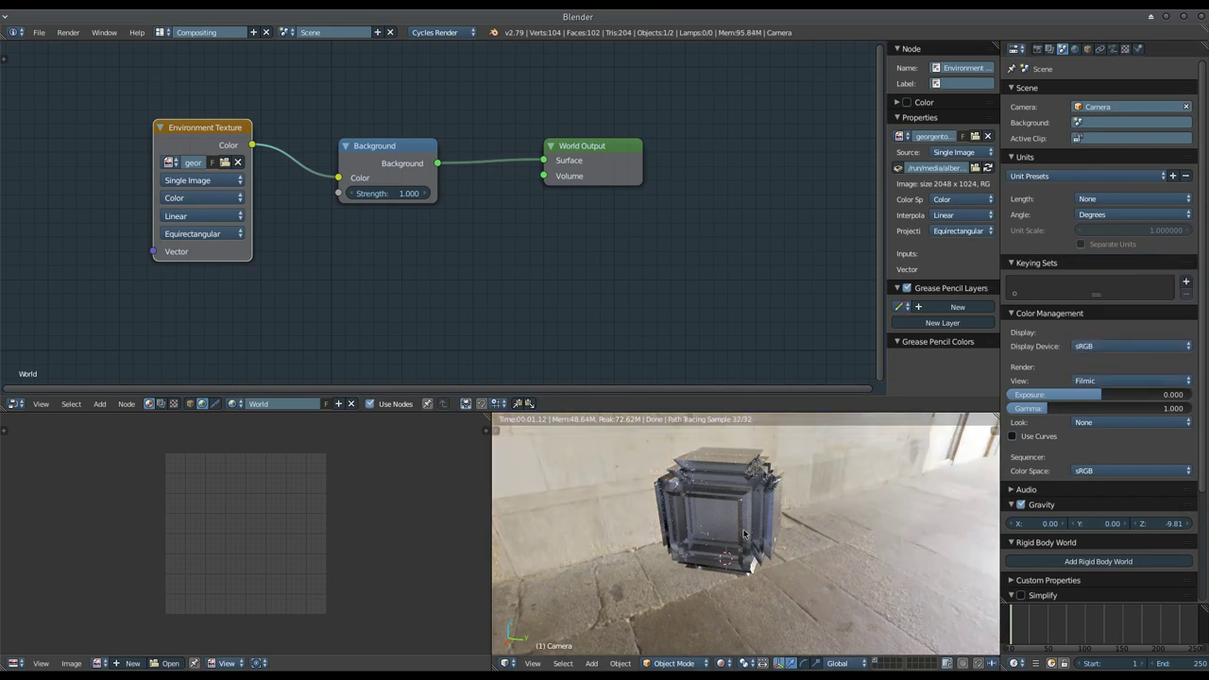
click(1143, 380)
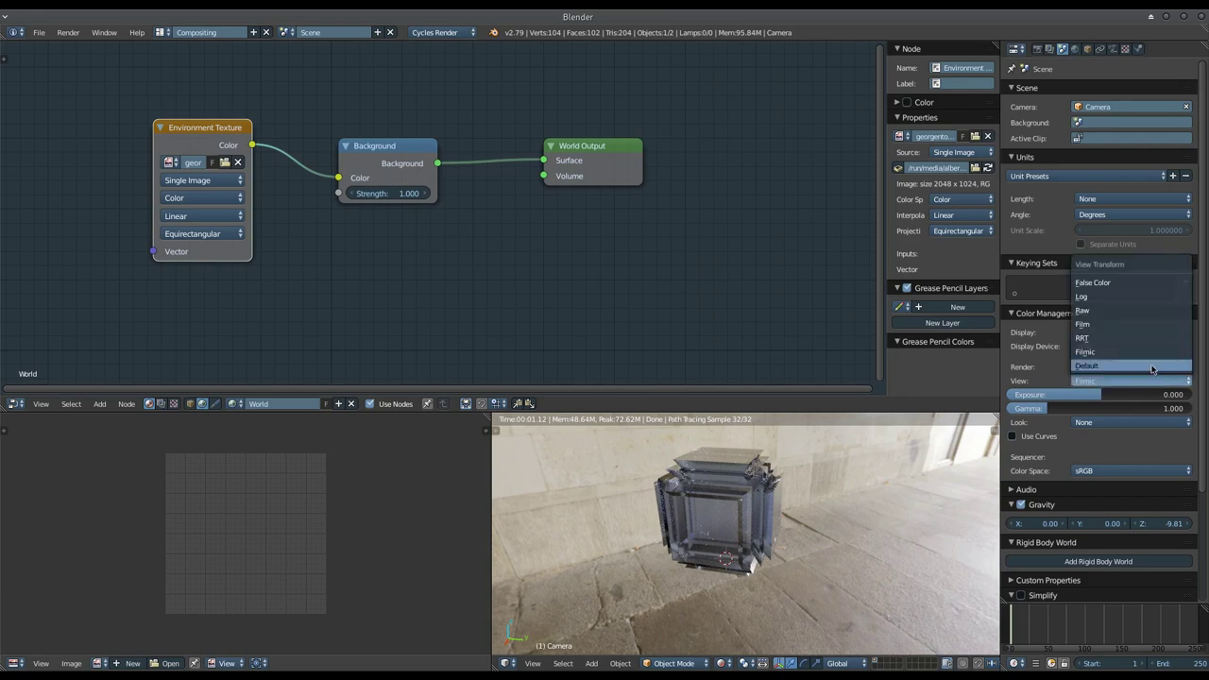
click(1145, 367)
click(1122, 381)
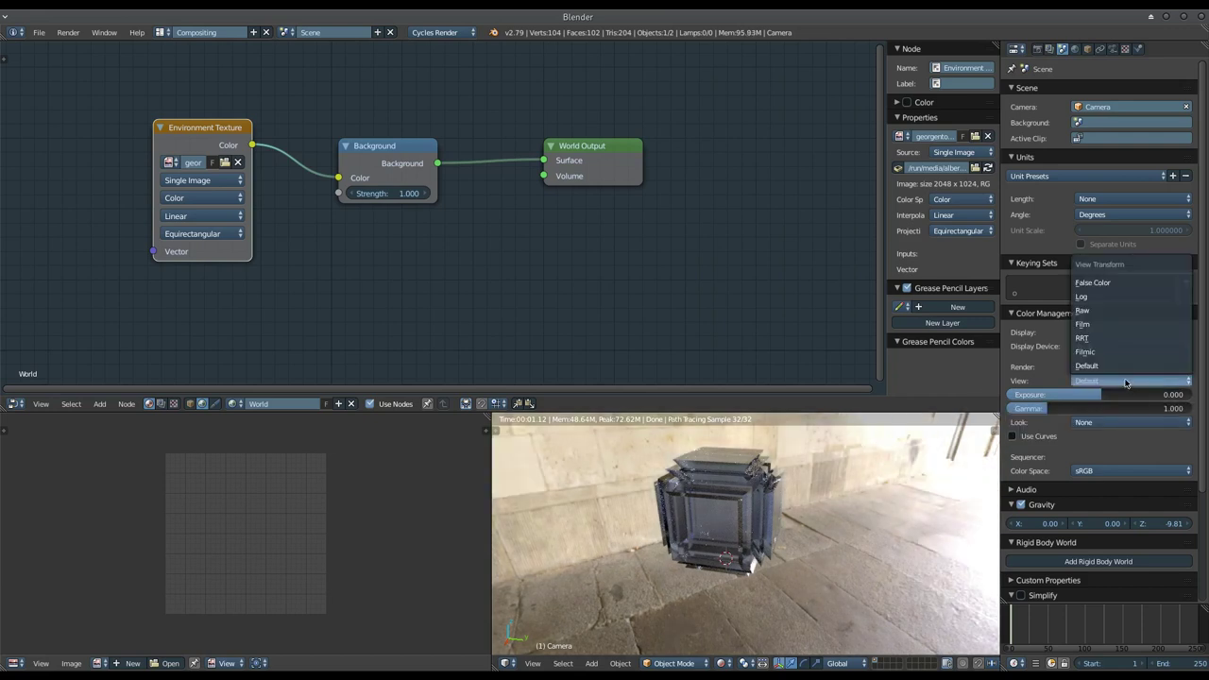
click(1143, 355)
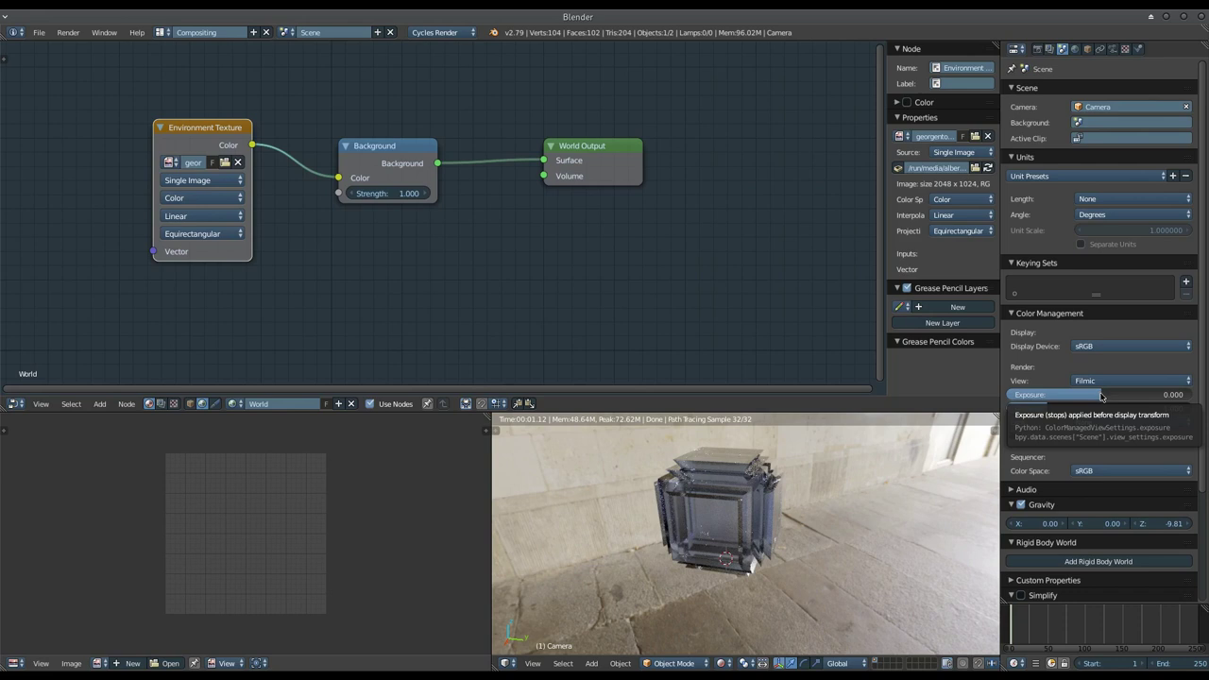
Set Color Management Exposure to 2.369 and Gamma to 0.5.
drag(1101, 396, 1121, 396)
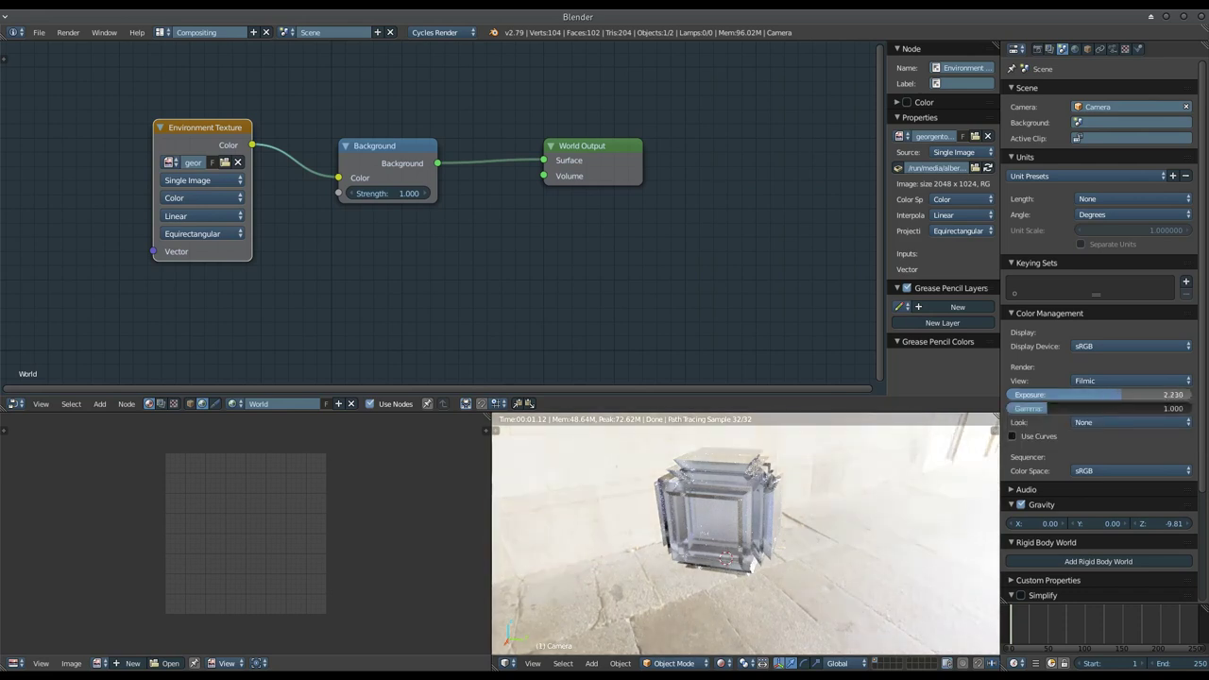
mouse_move(1046, 408)
mouse_down()
mouse_move(1098, 408)
mouse_move(1010, 408)
mouse_move(1051, 409)
mouse_up()
click(1051, 408)
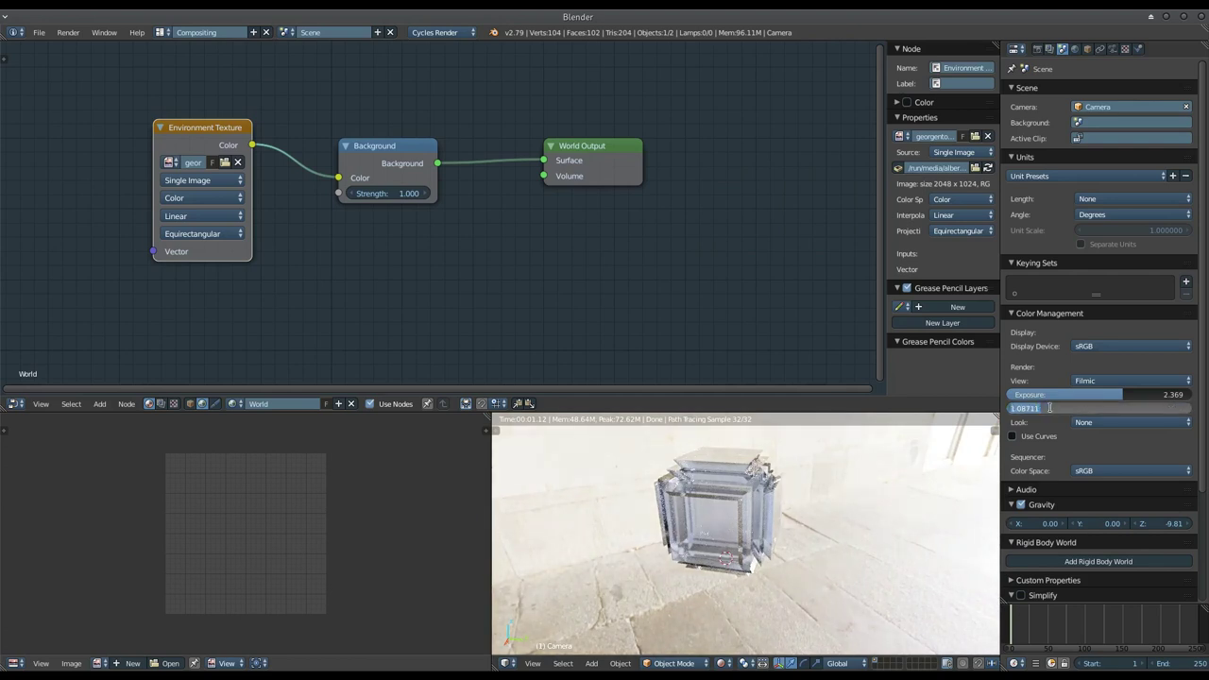
text(0)
key(Return)
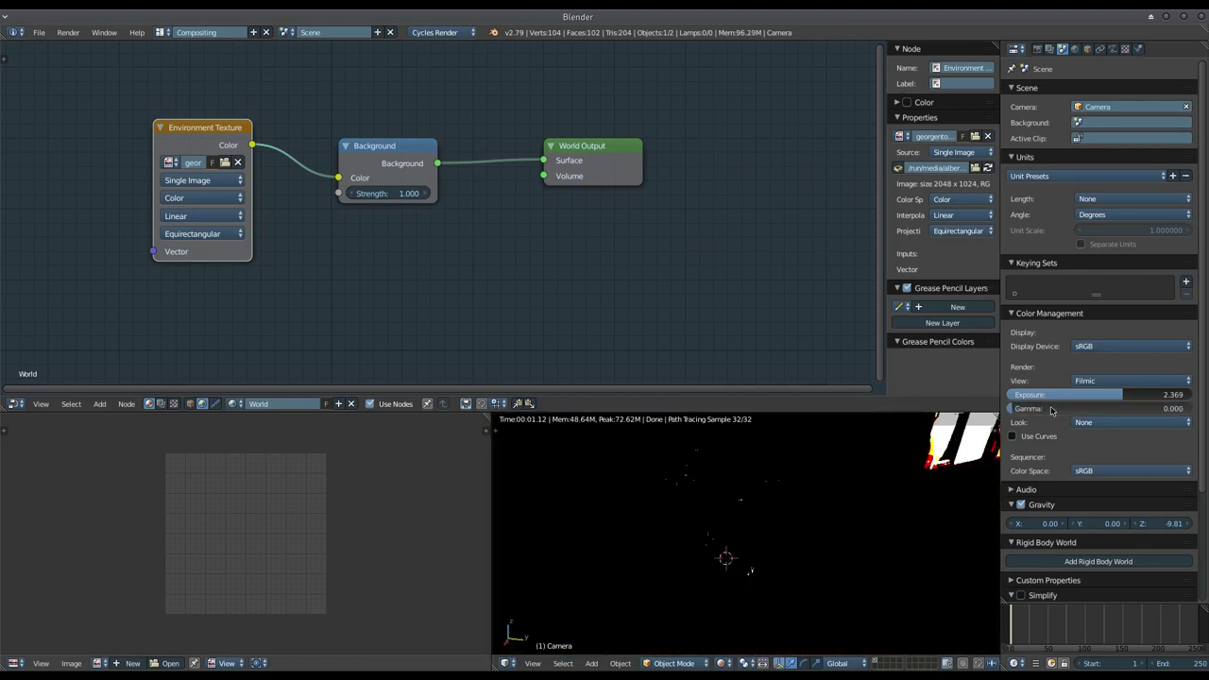
click(1052, 408)
text(0.5)
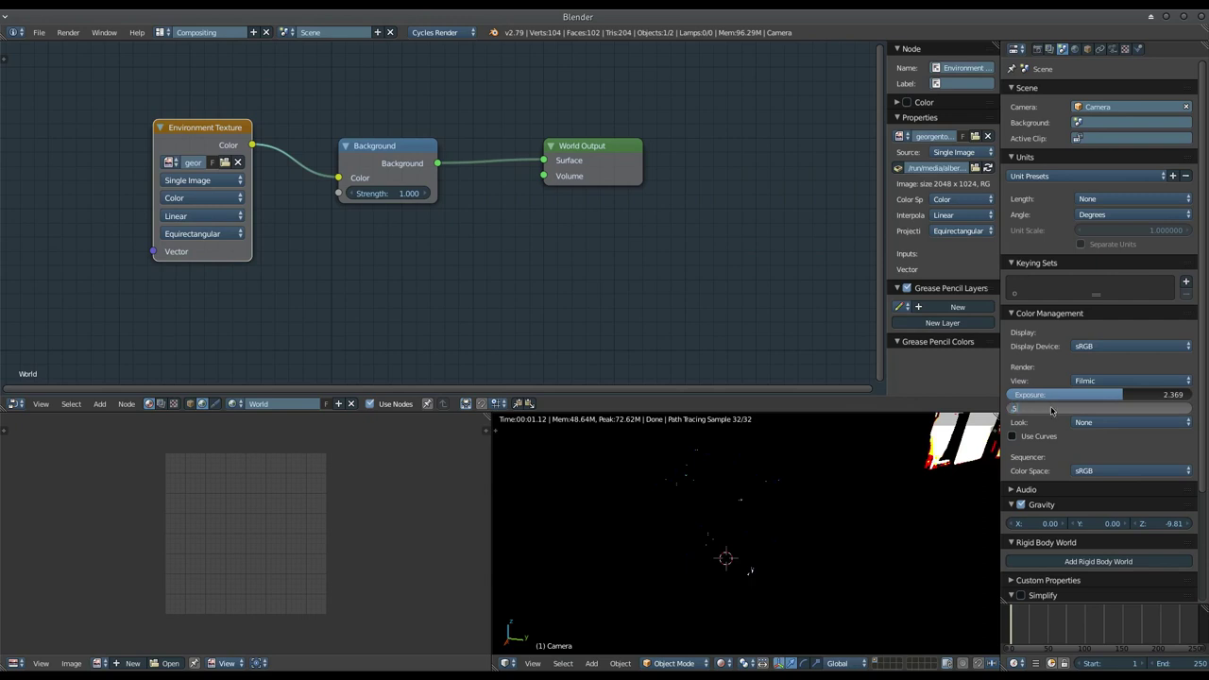
key(Return)
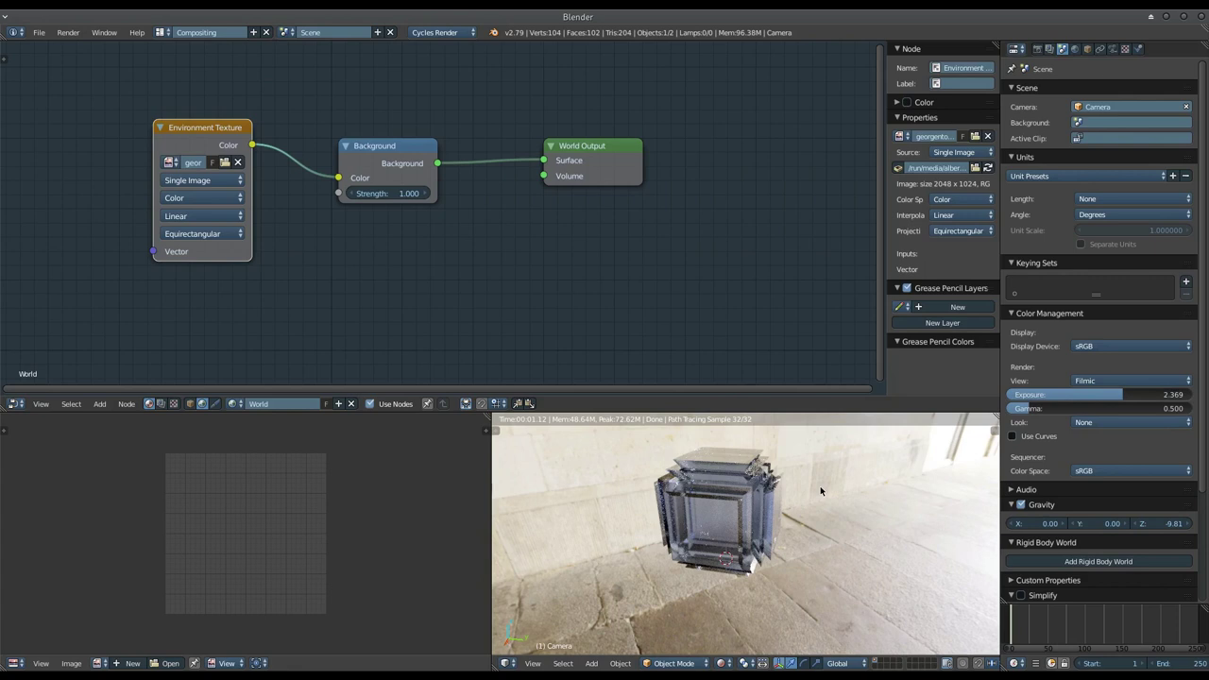
click(1109, 422)
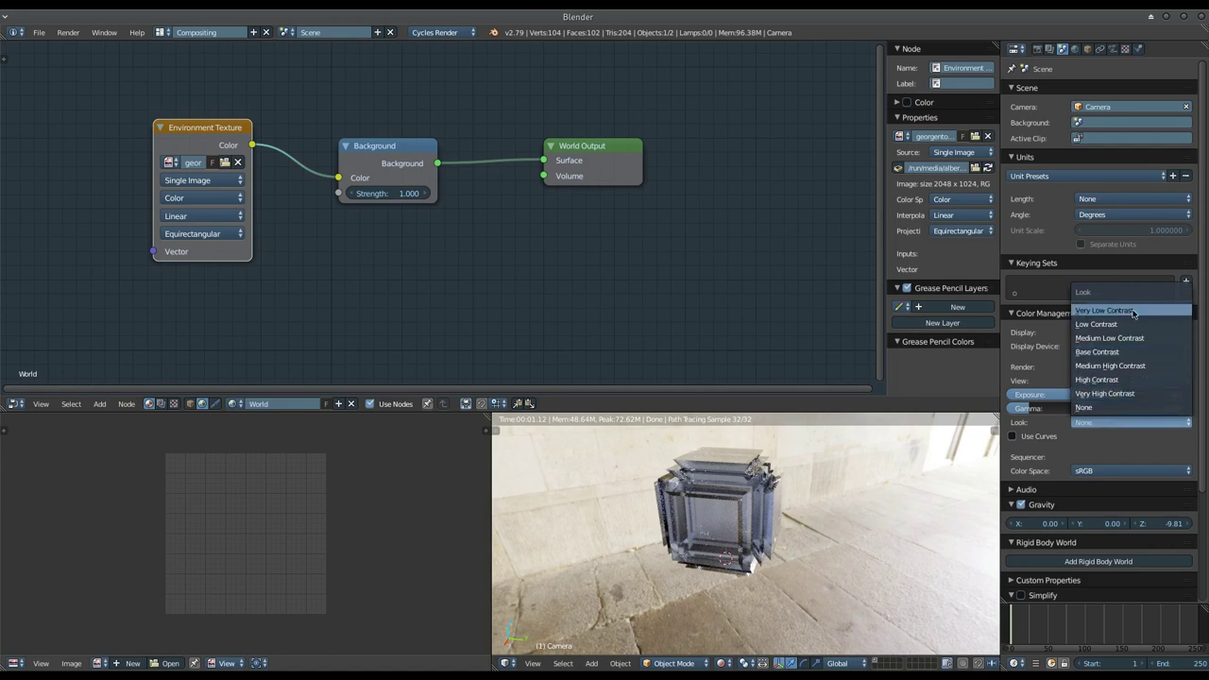
click(1133, 400)
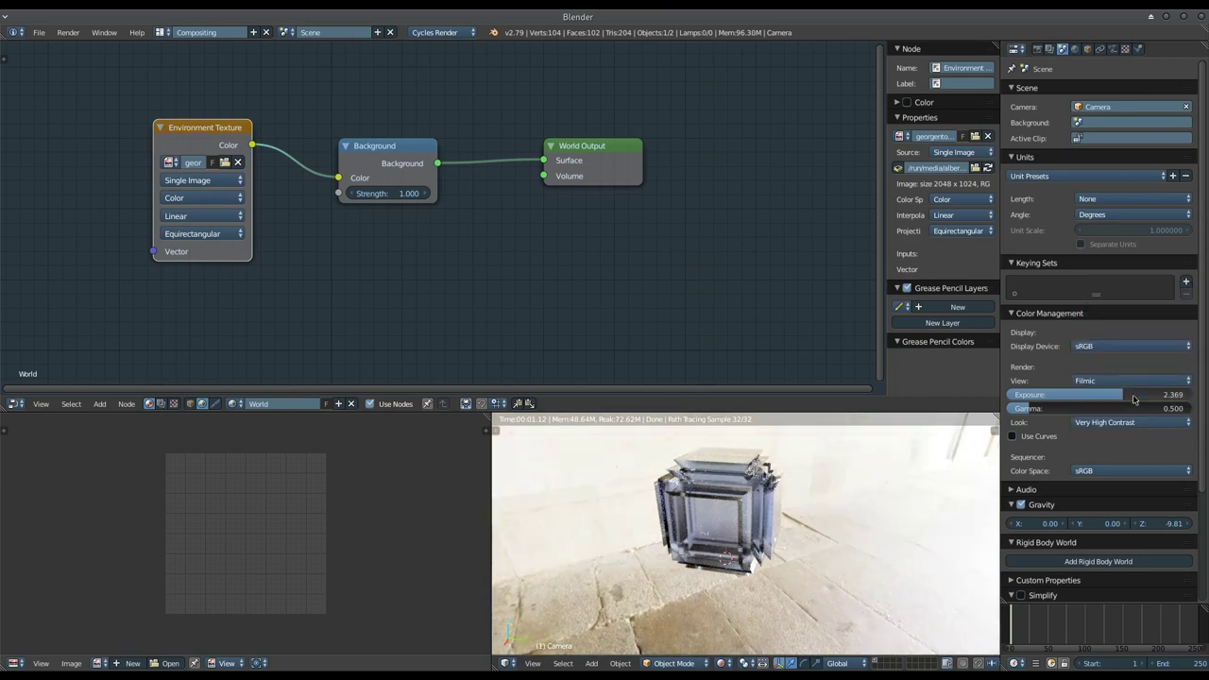
click(1128, 423)
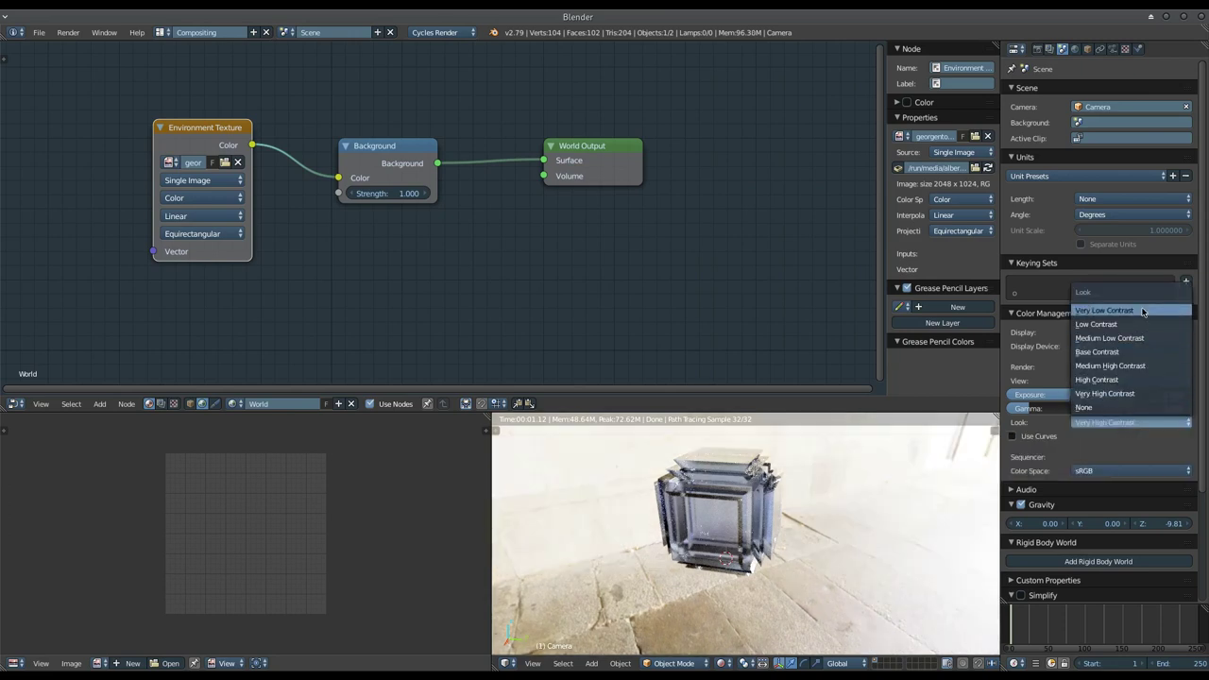
click(1126, 408)
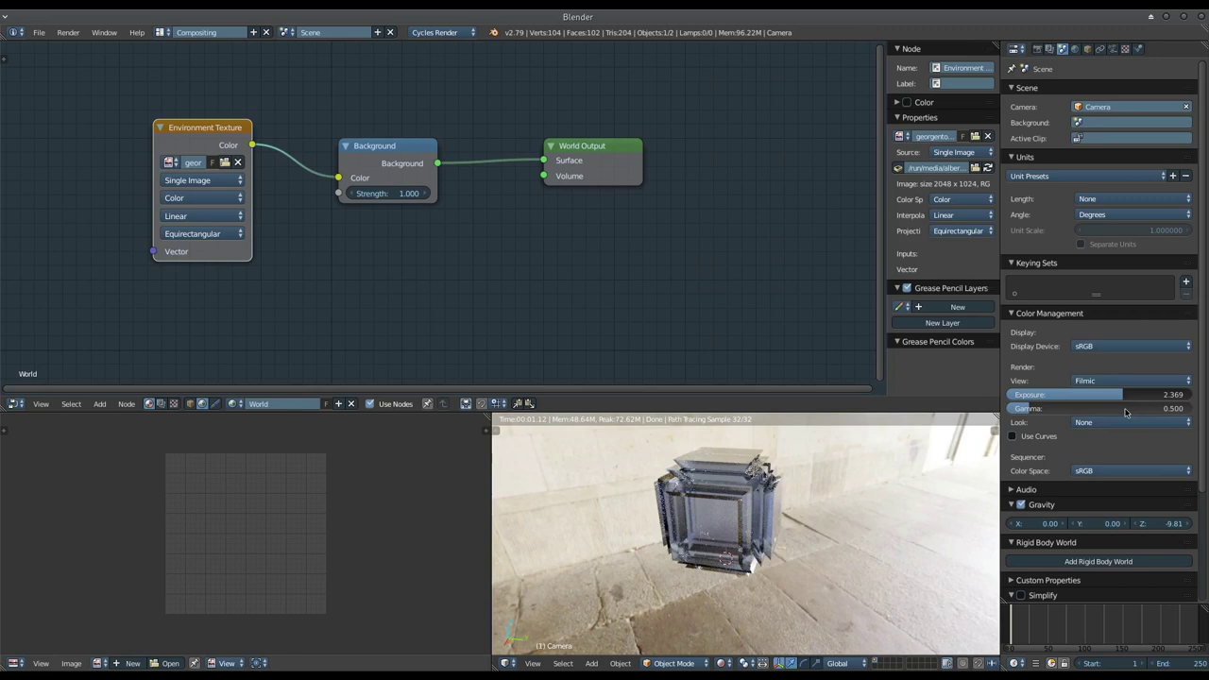
click(1101, 471)
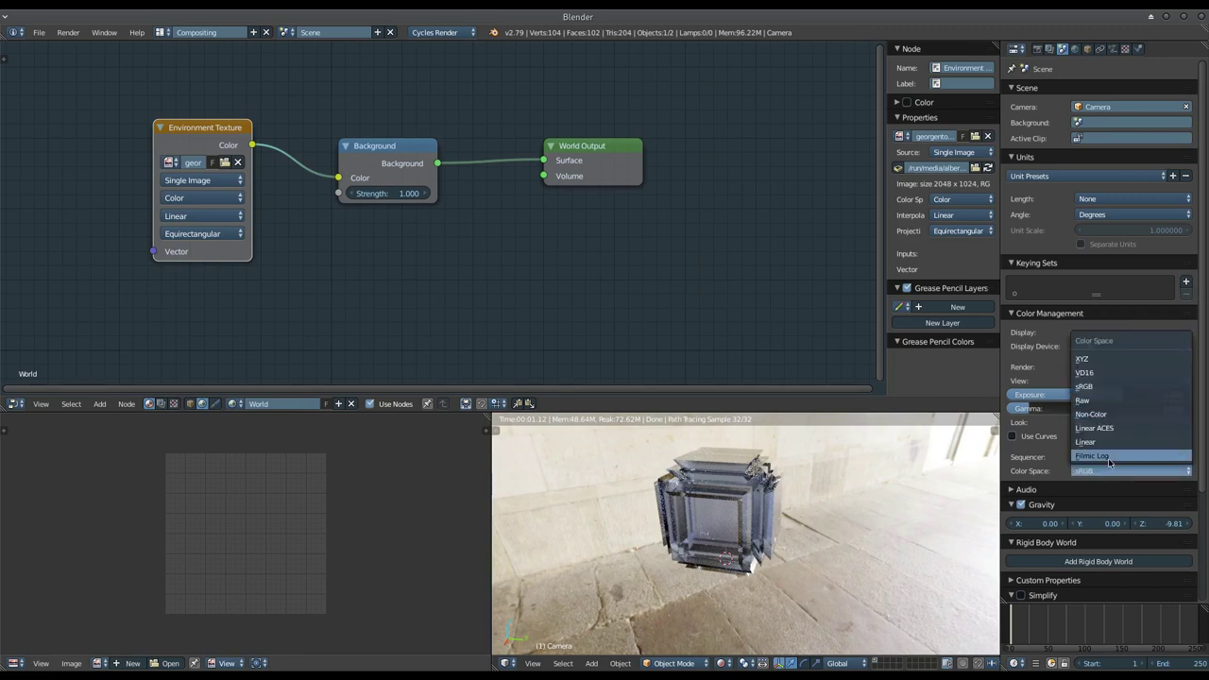
click(1111, 459)
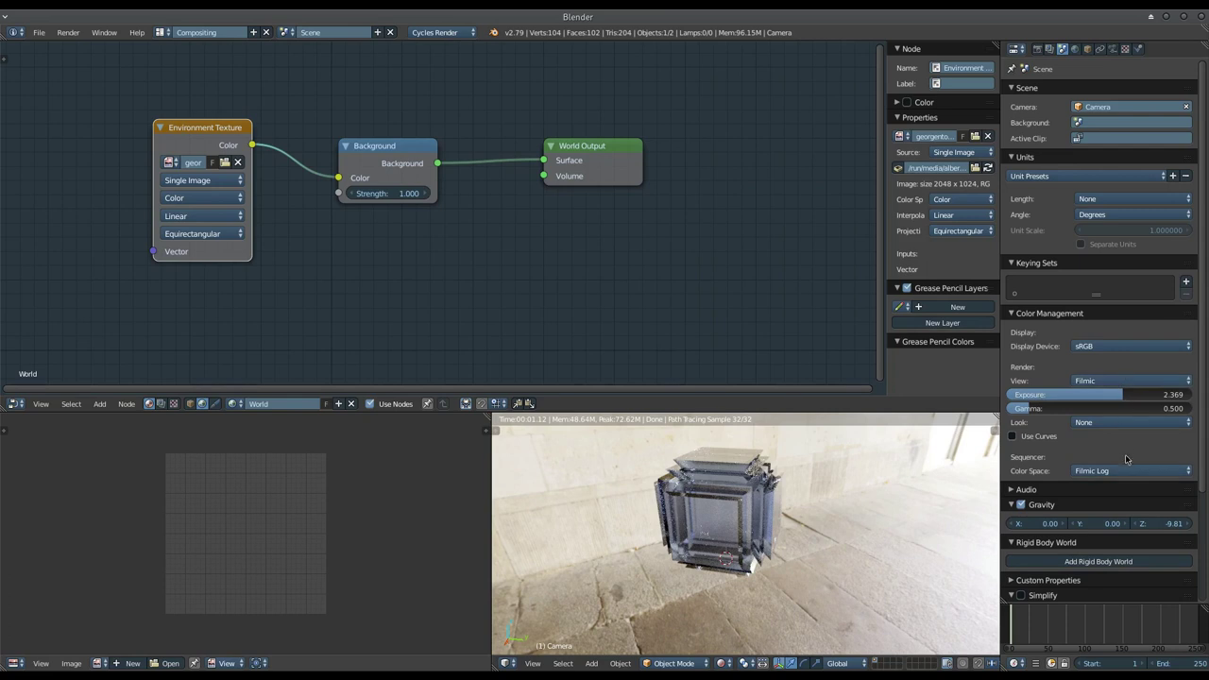
click(1127, 470)
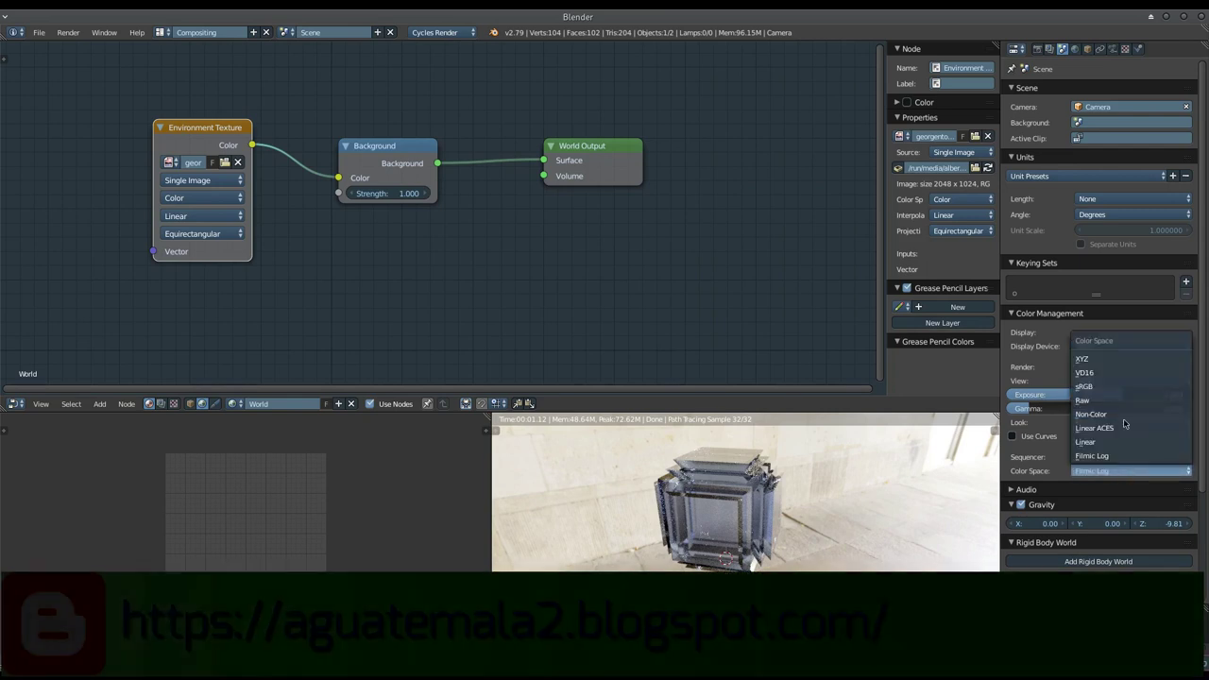
click(1085, 386)
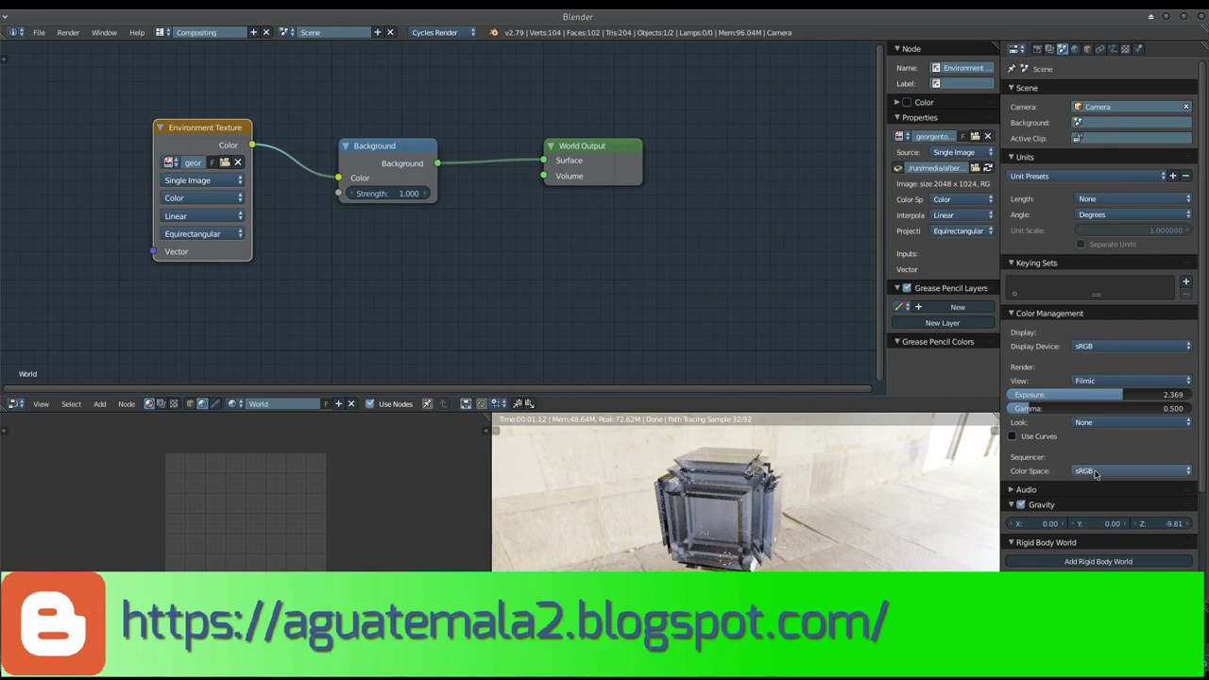
click(1106, 381)
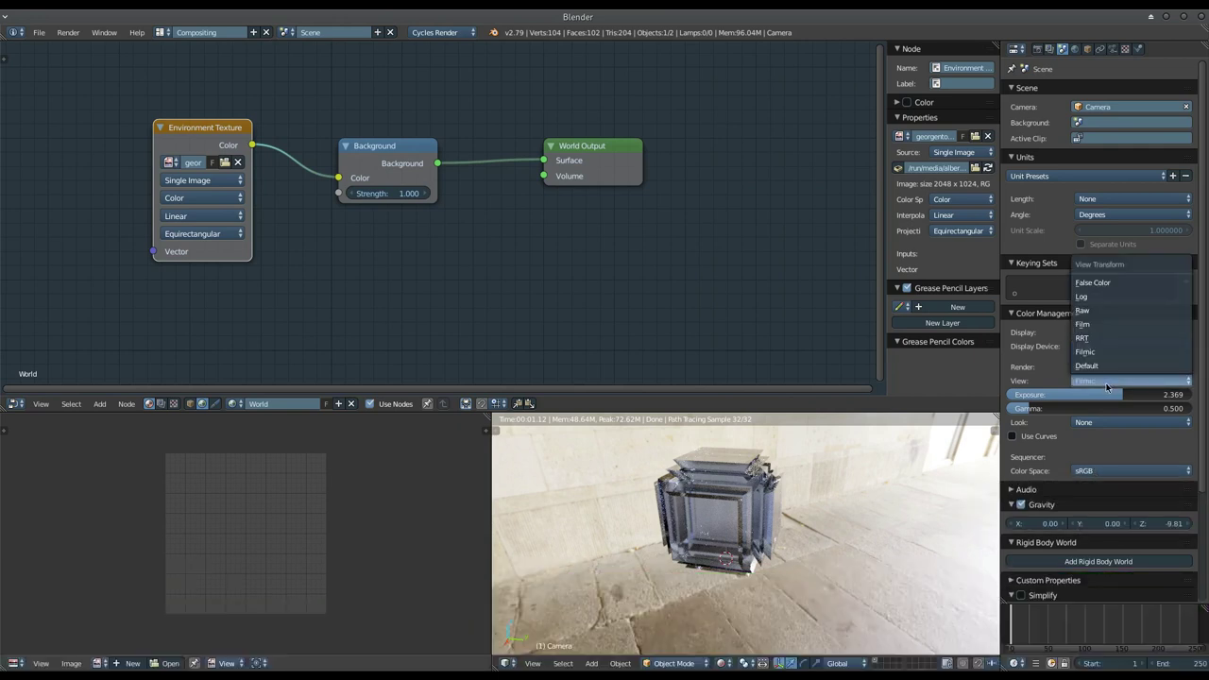
click(1038, 369)
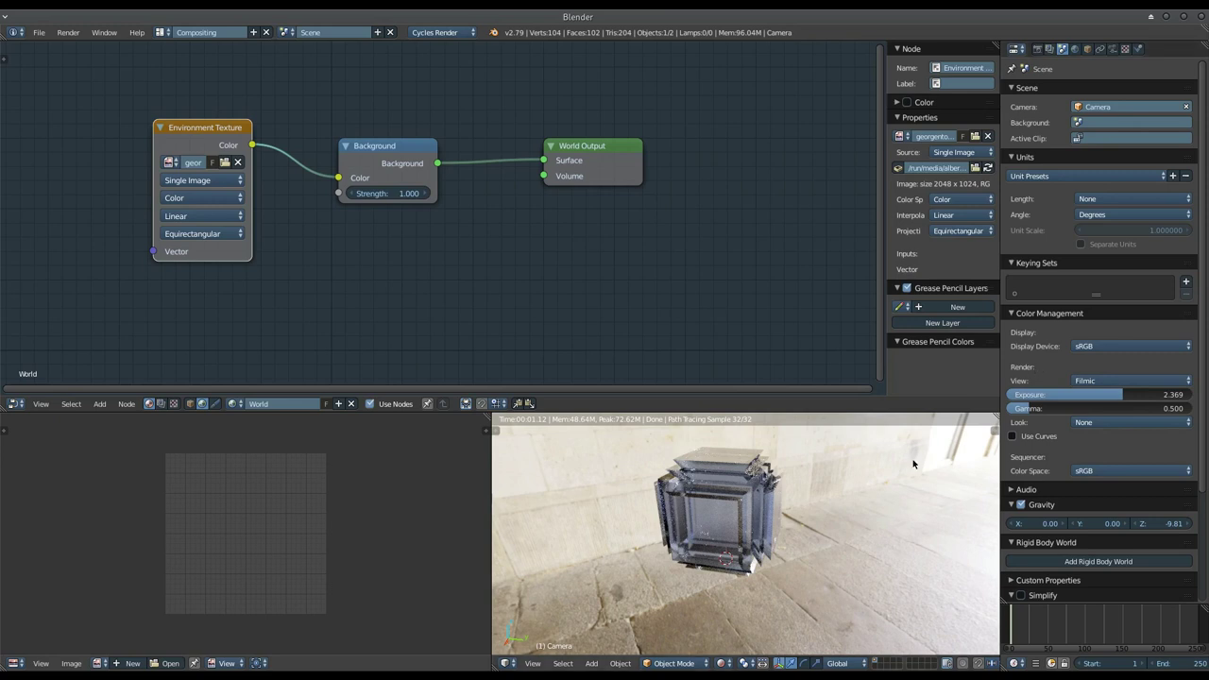
Place a Texture Coordinate node in the World tree, left of the Environment Texture node.
scroll(818, 488, down, 1)
scroll(817, 487, up, 1)
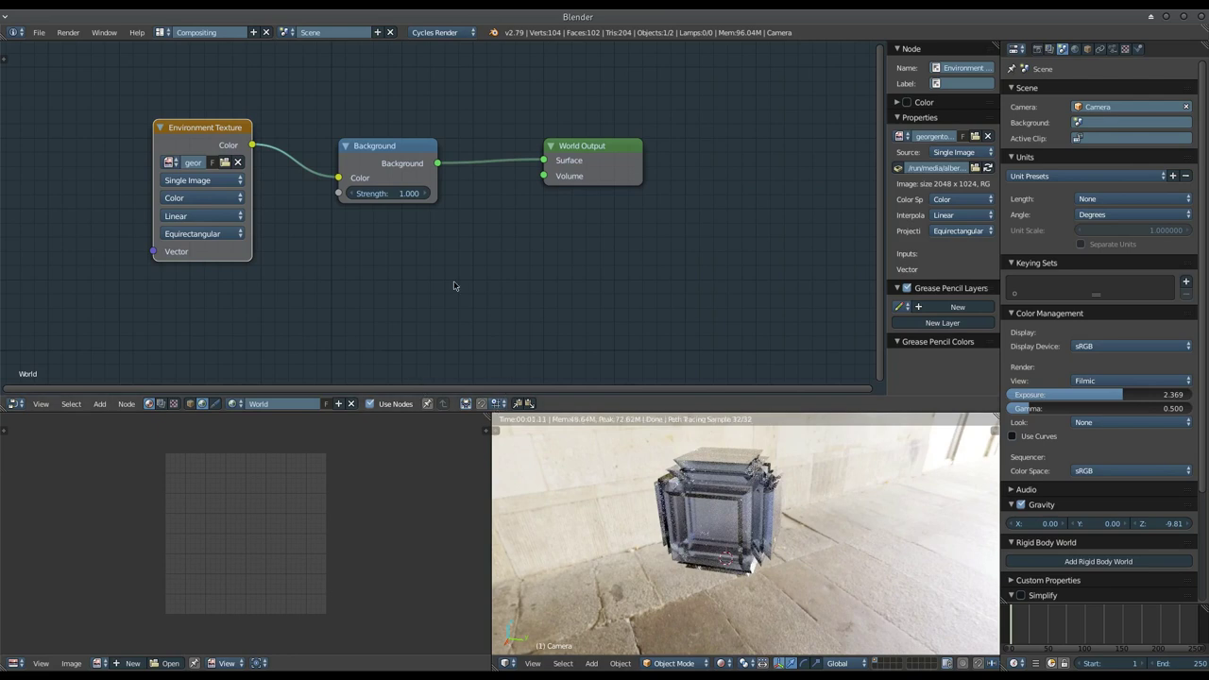
middle_drag(304, 312, 413, 302)
key(shift+a)
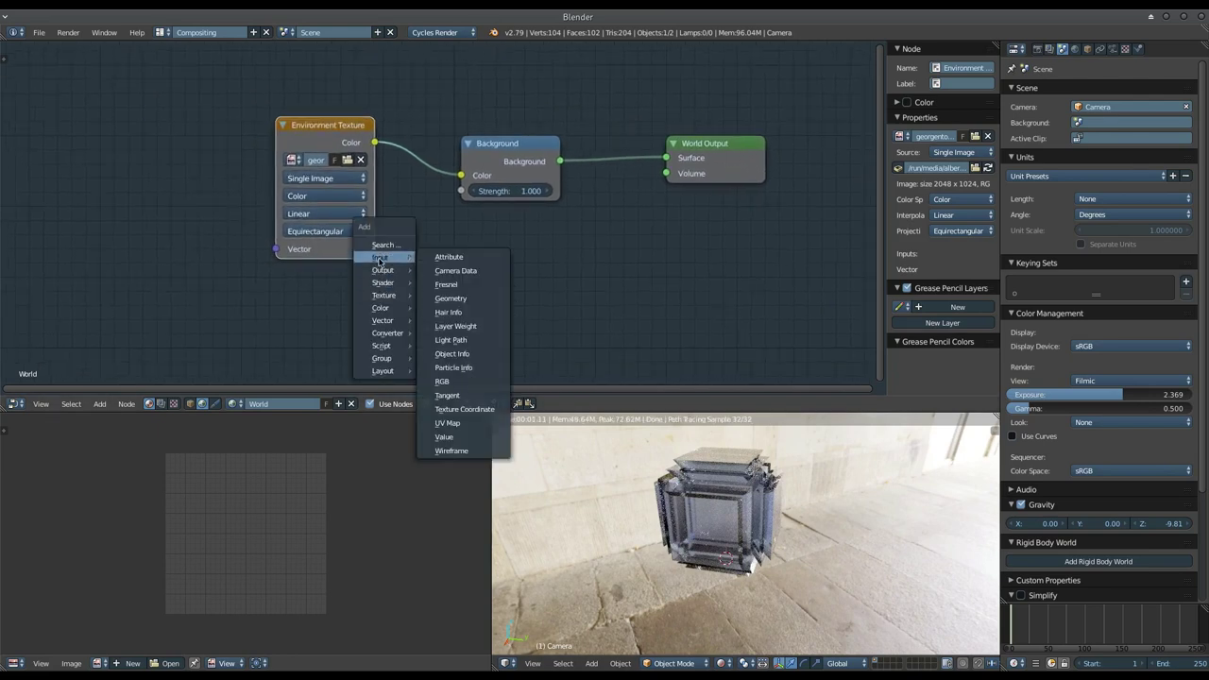
click(464, 409)
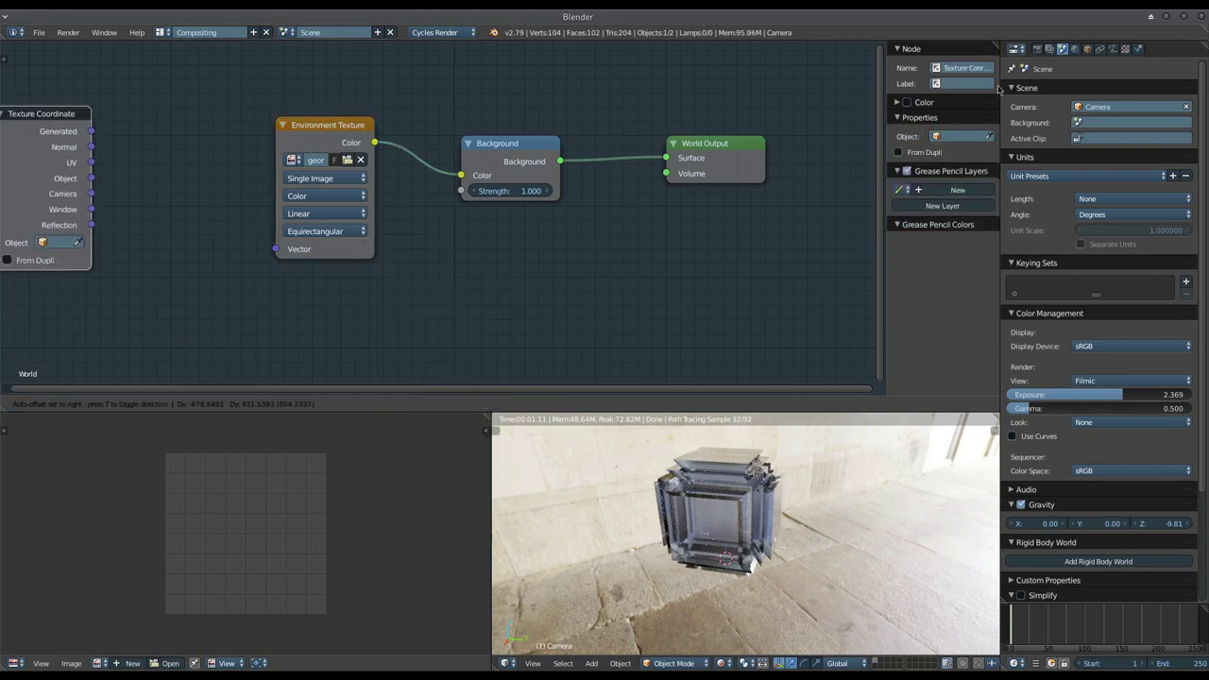
click(228, 264)
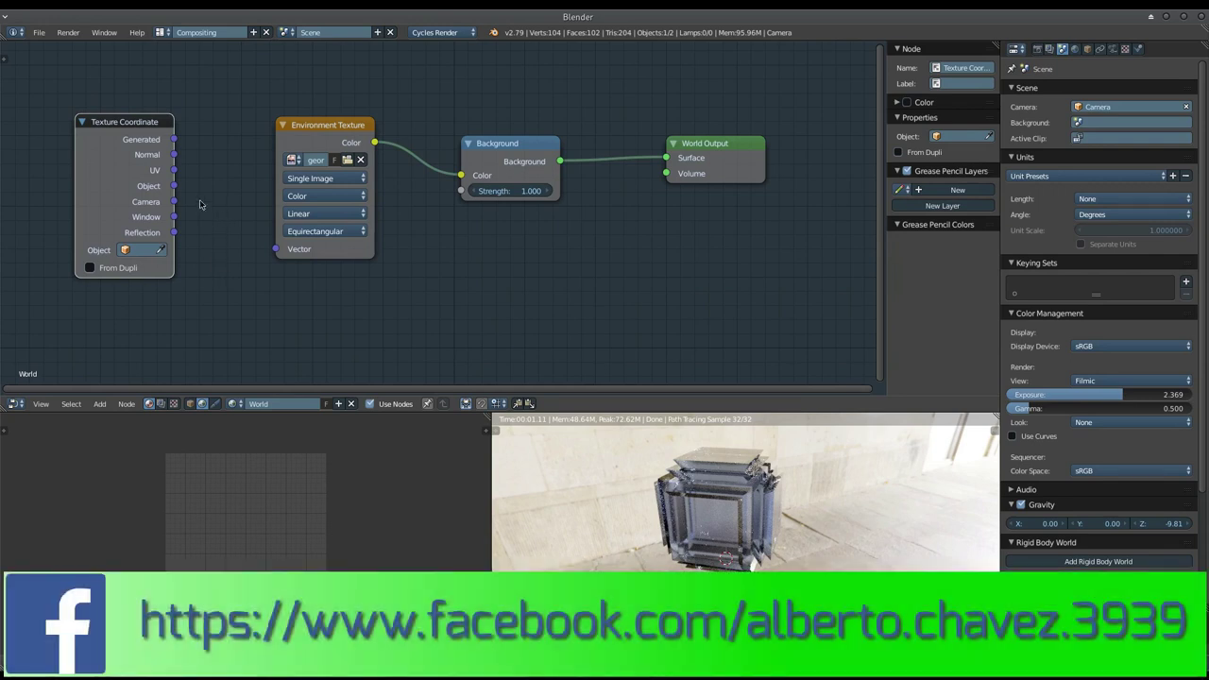
Link the Object, Generated, Normal and UV outputs in turn to the Environment Texture's Vector.
drag(174, 186, 274, 249)
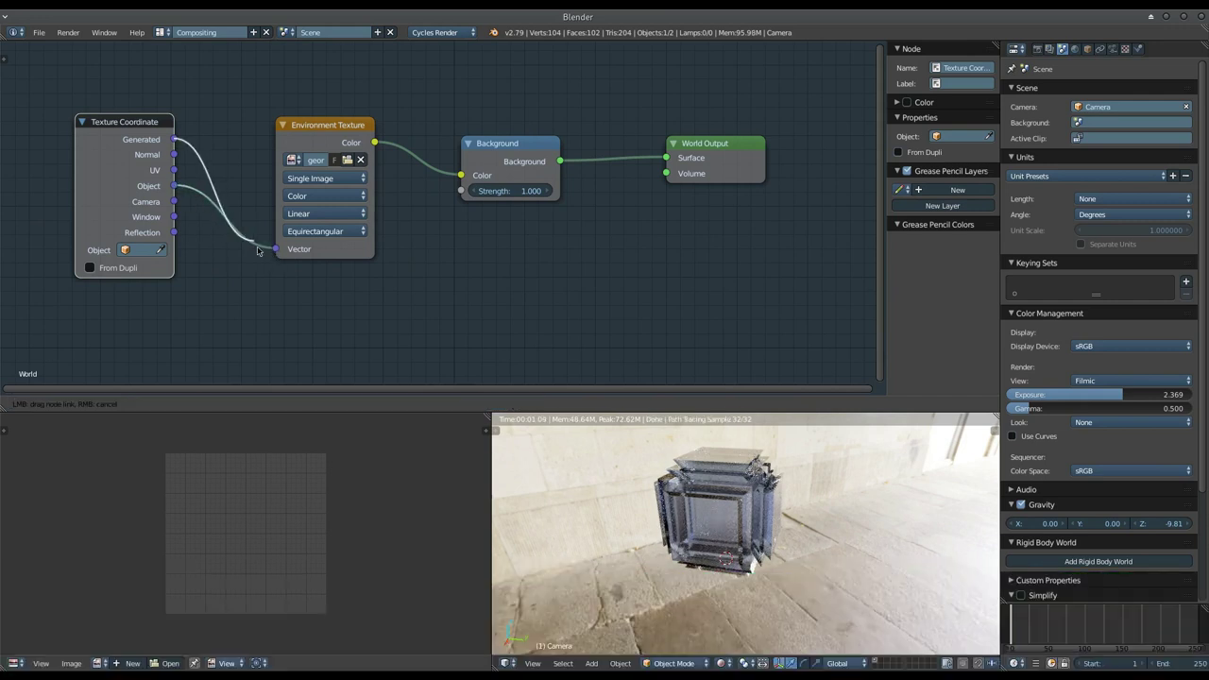
drag(176, 141, 275, 249)
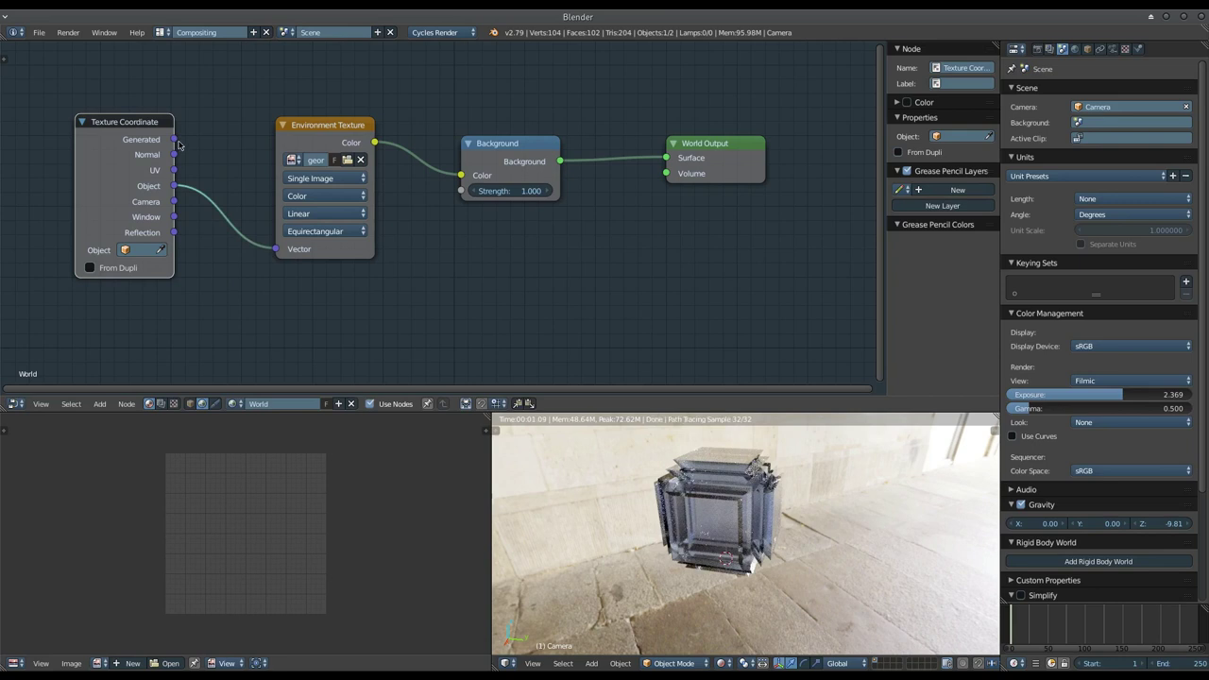
drag(175, 140, 275, 249)
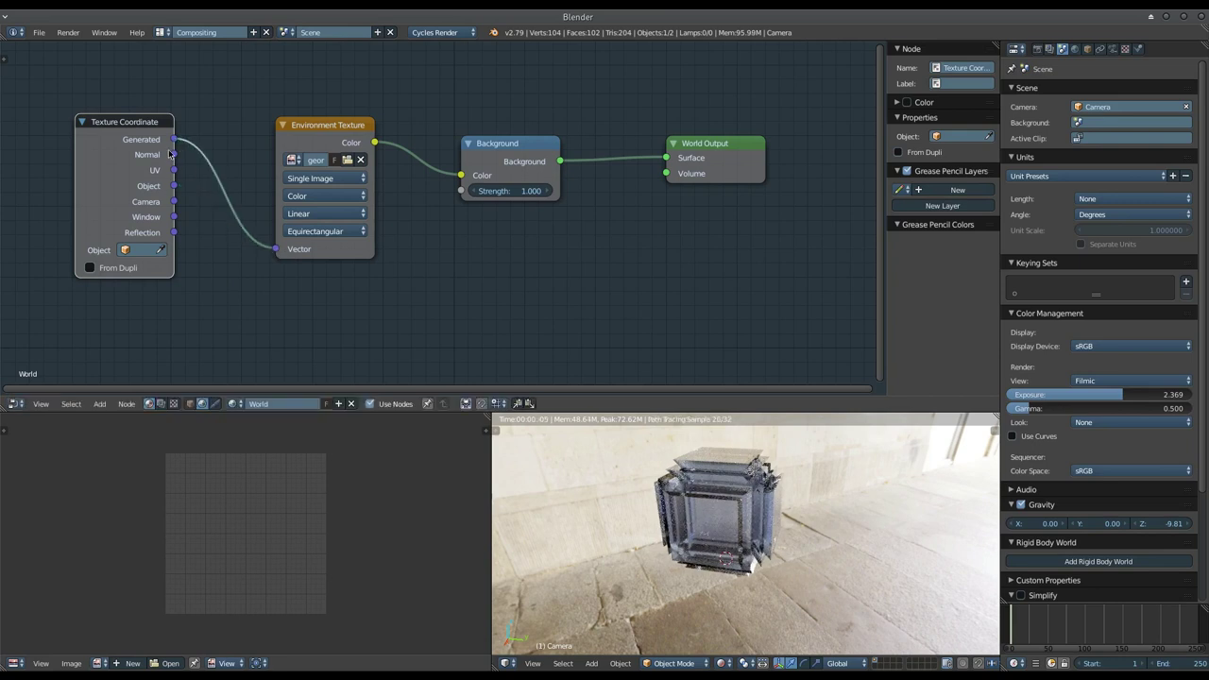
drag(175, 154, 274, 250)
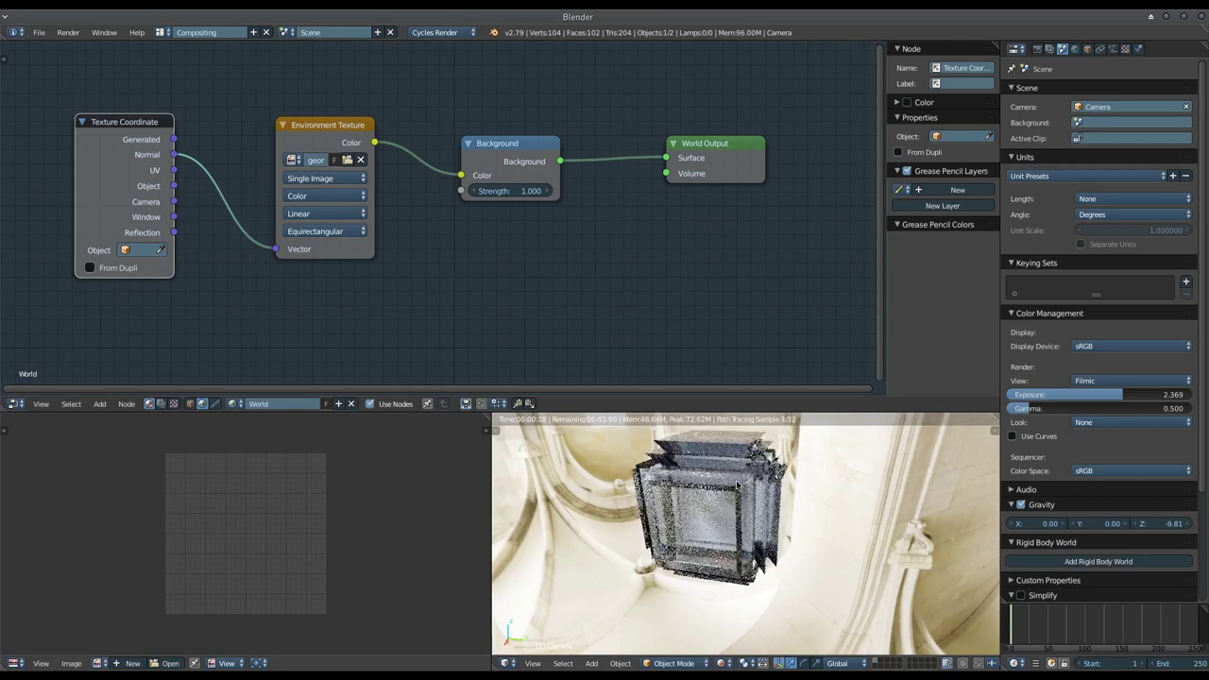
drag(175, 170, 276, 248)
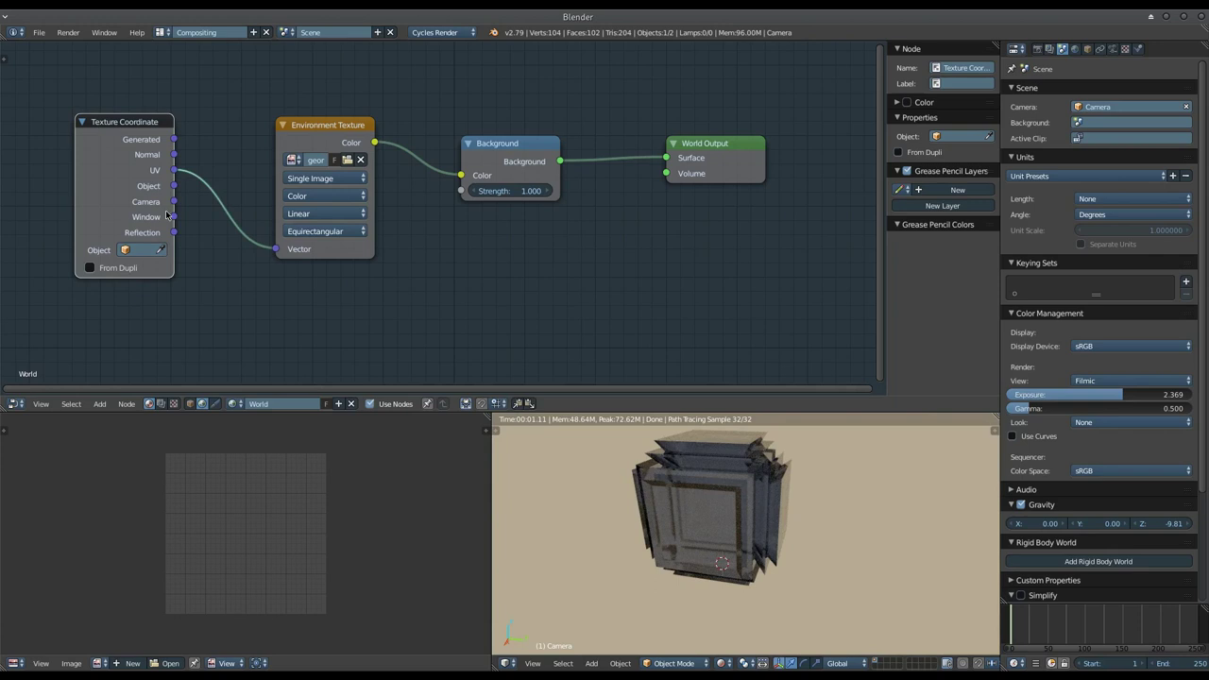
Try the Camera, Window and Generated outputs on Vector, ending with Object connected.
drag(175, 186, 276, 248)
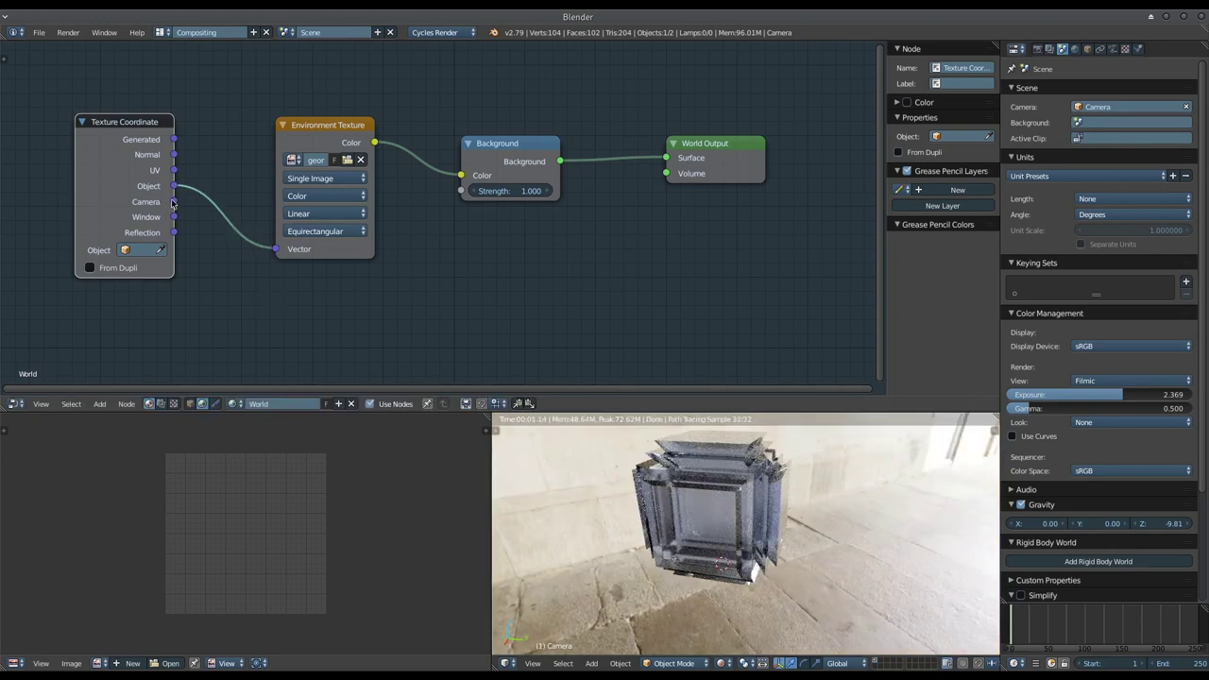
drag(175, 201, 276, 249)
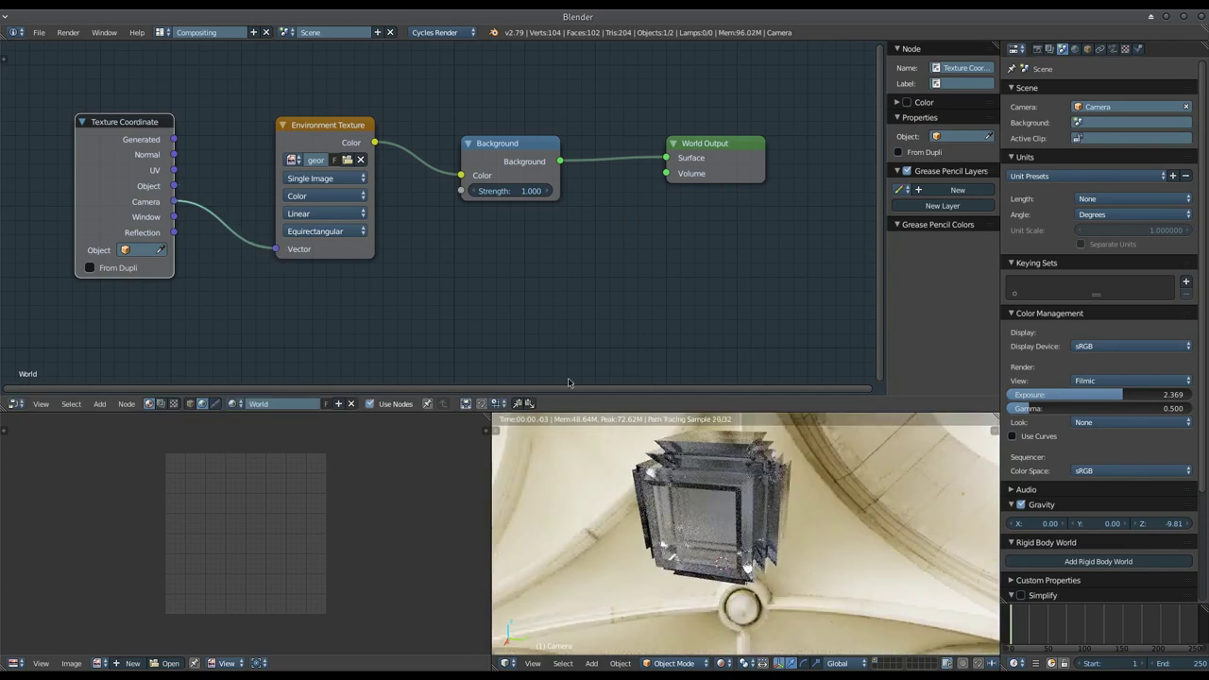
scroll(740, 497, down, 1)
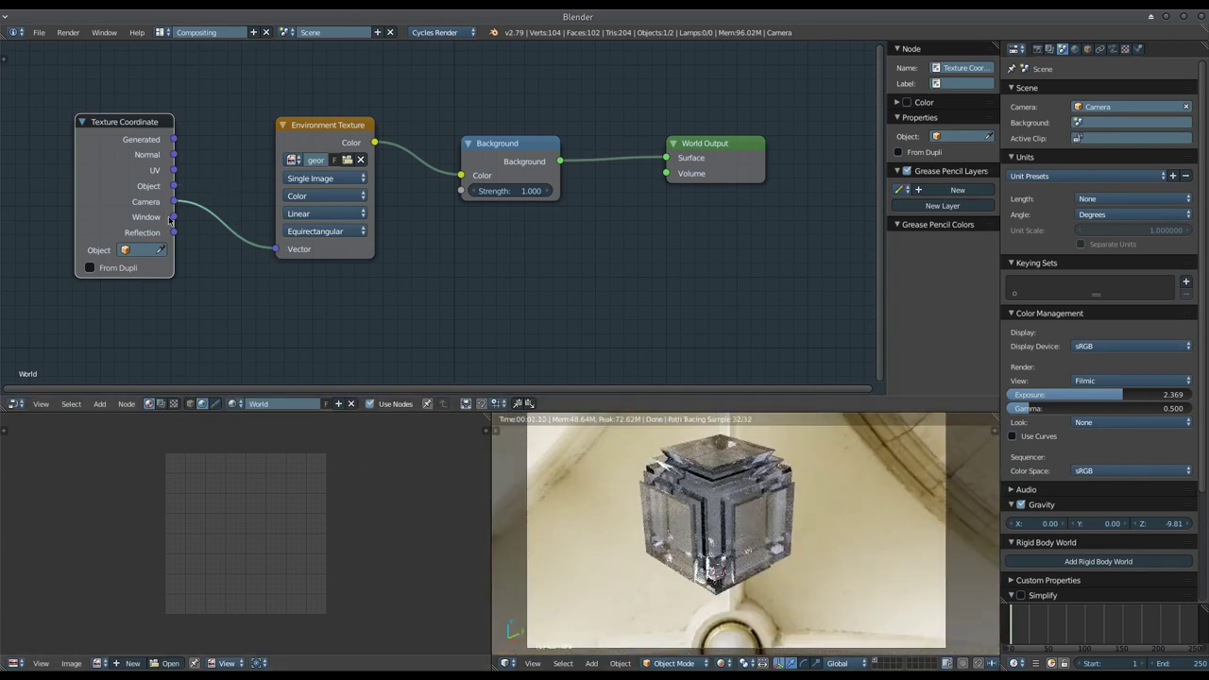
drag(174, 217, 276, 249)
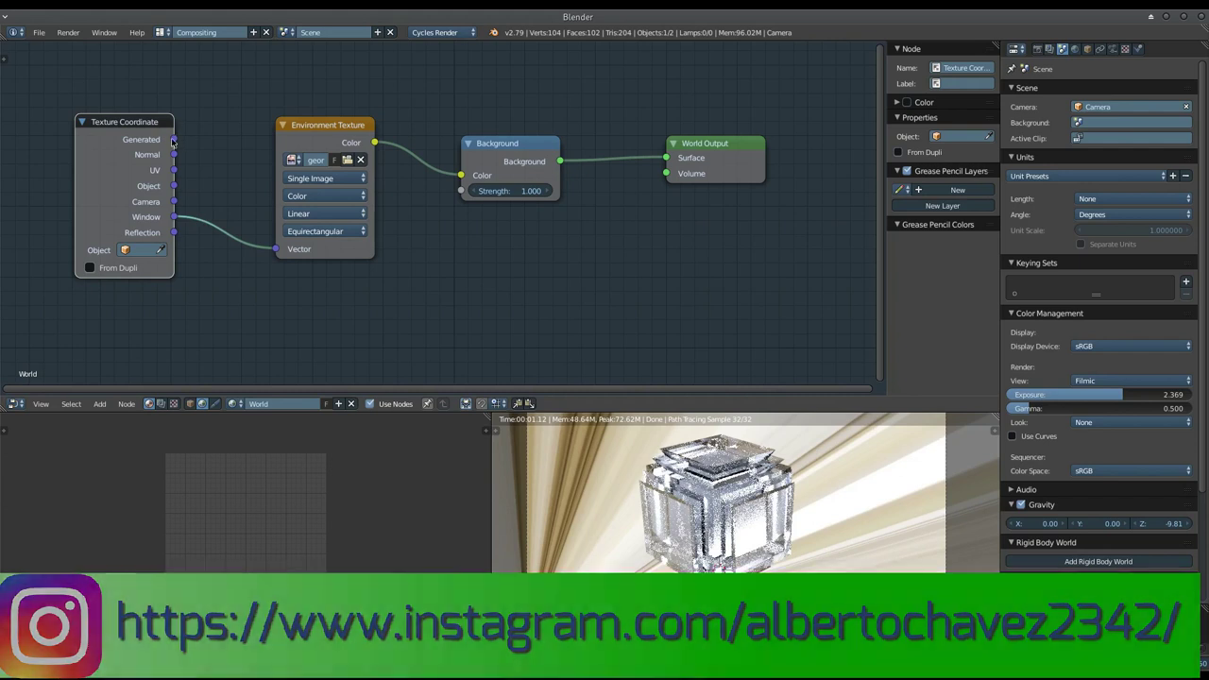
drag(173, 139, 279, 249)
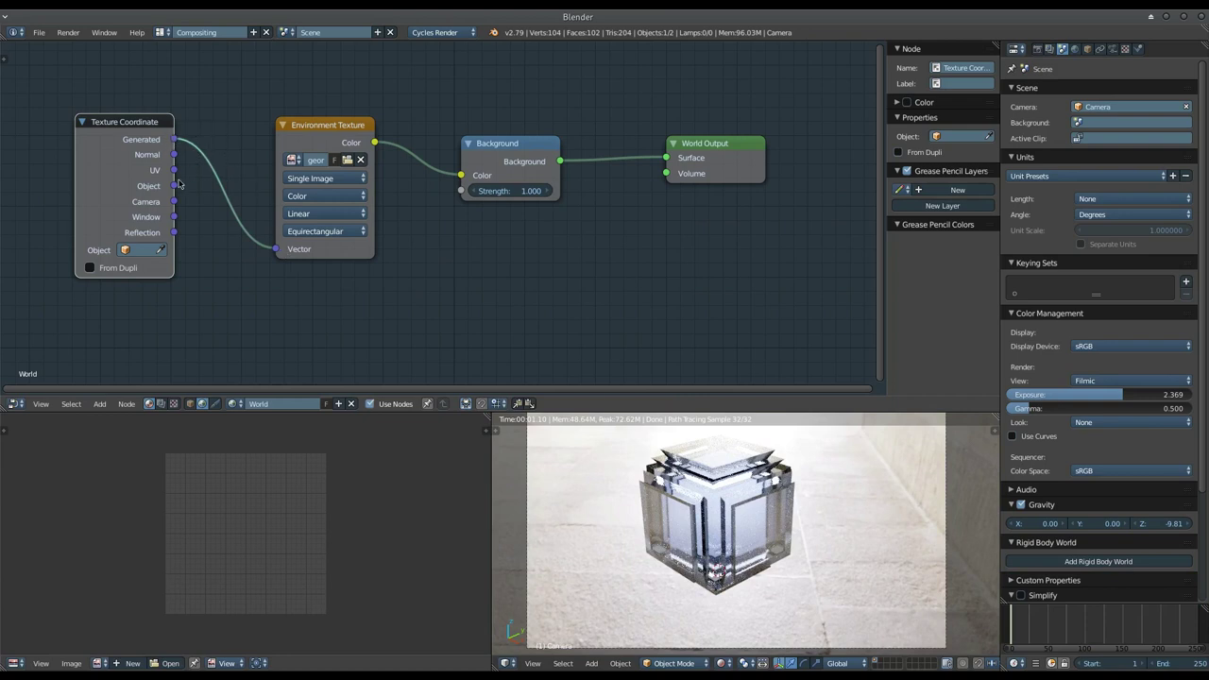
drag(175, 186, 276, 249)
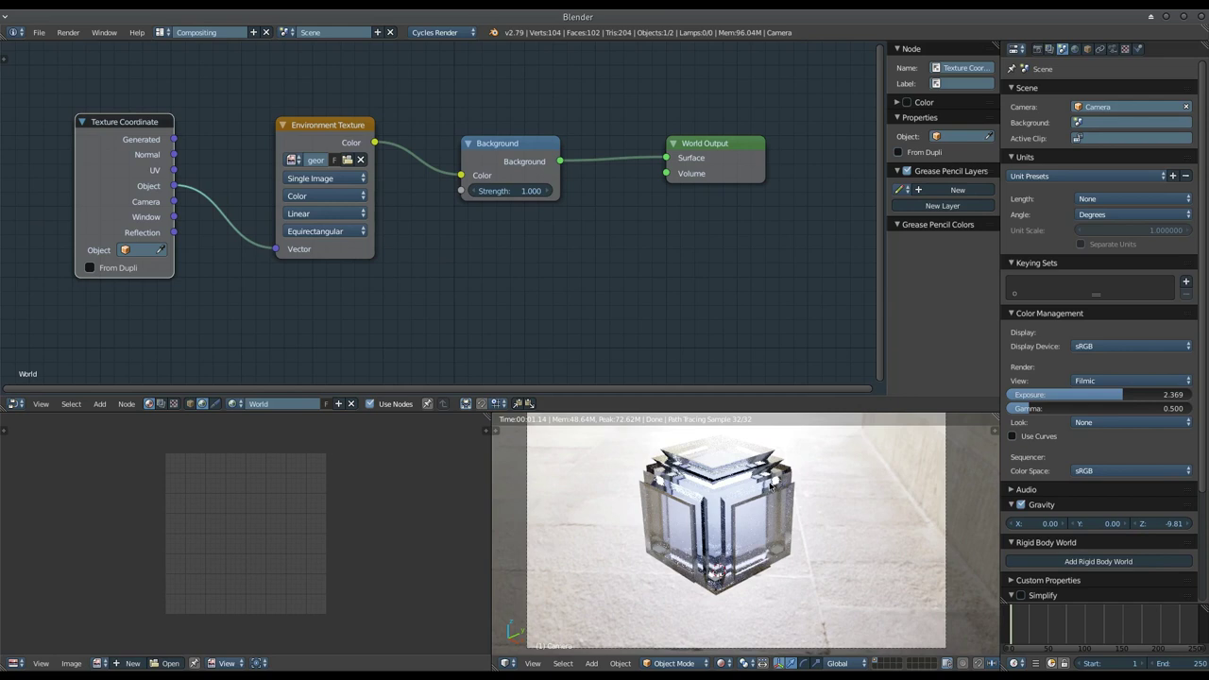
scroll(760, 521, down, 1)
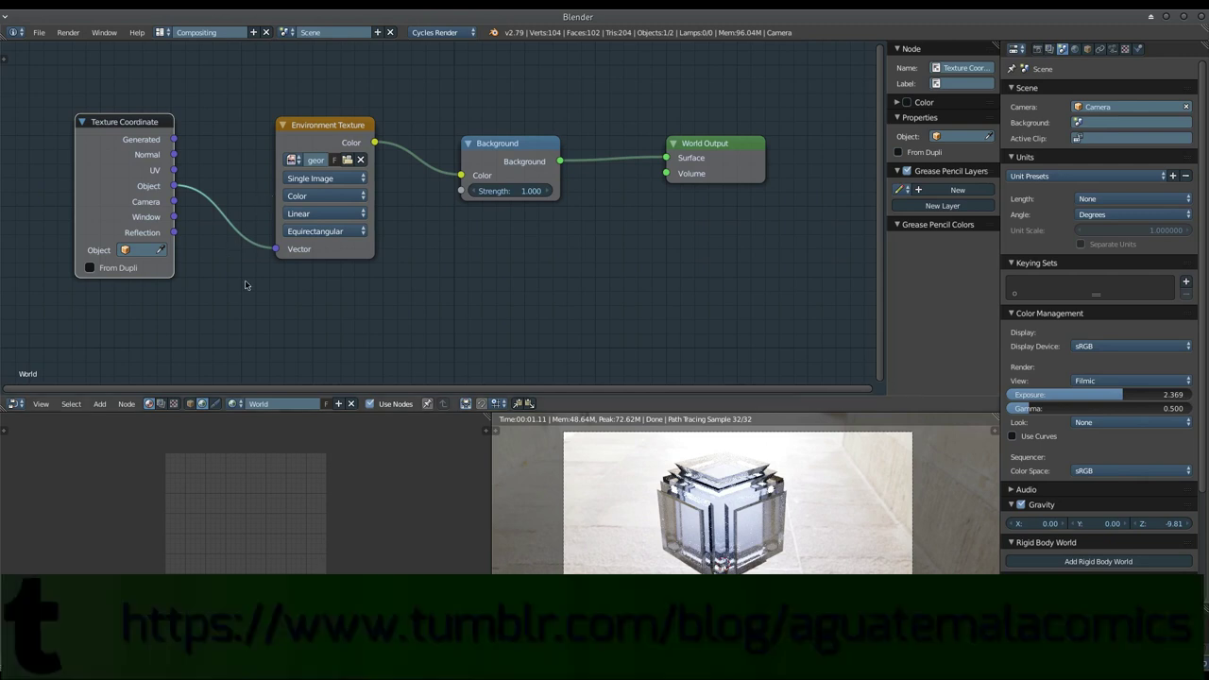
Set the Texture Coordinate object to Cube, clear it, and reconnect Generated to Vector.
click(134, 251)
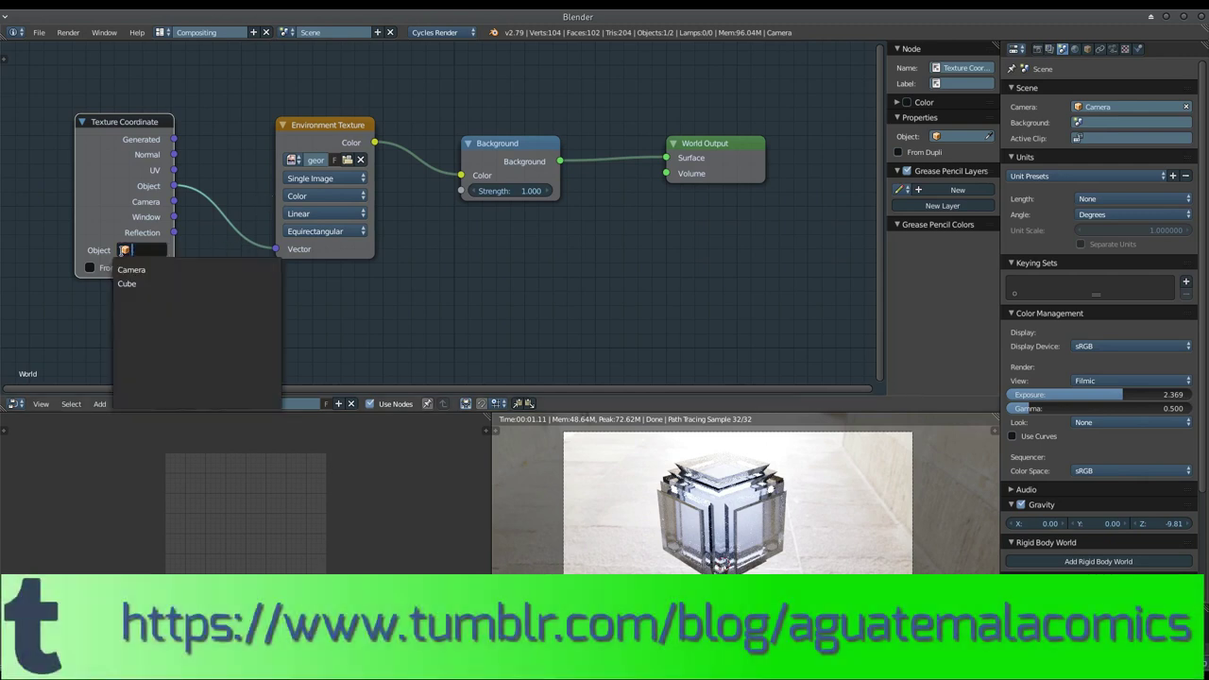
click(133, 283)
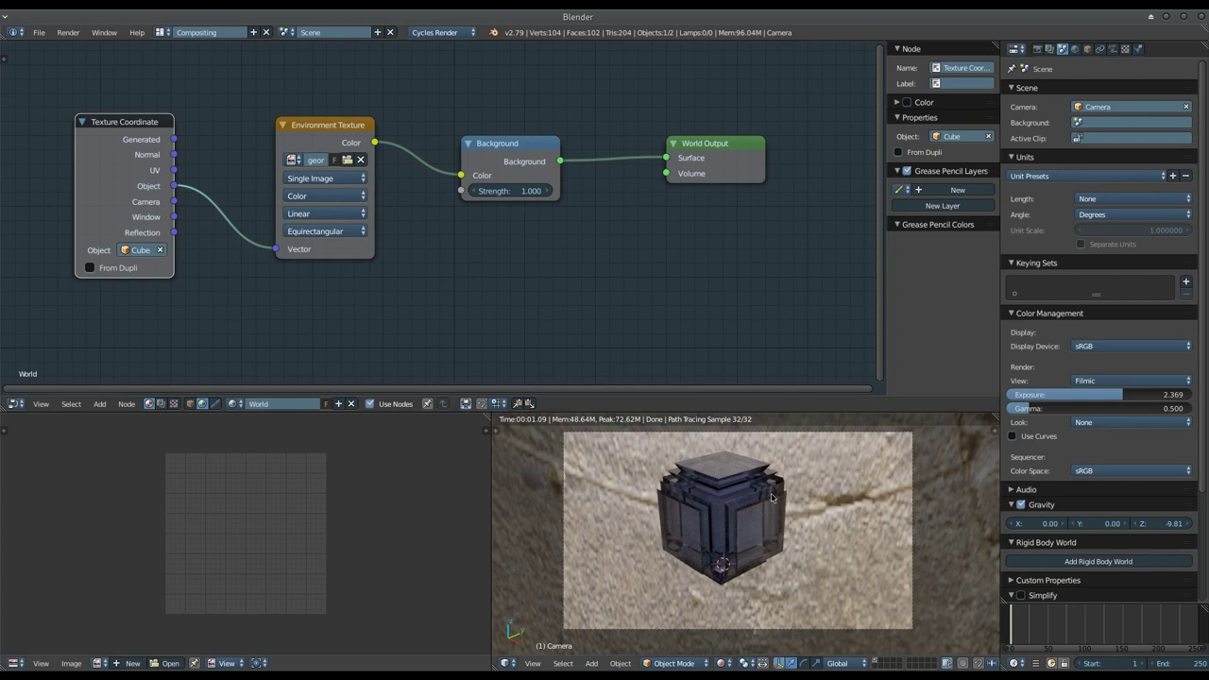
scroll(739, 513, up, 1)
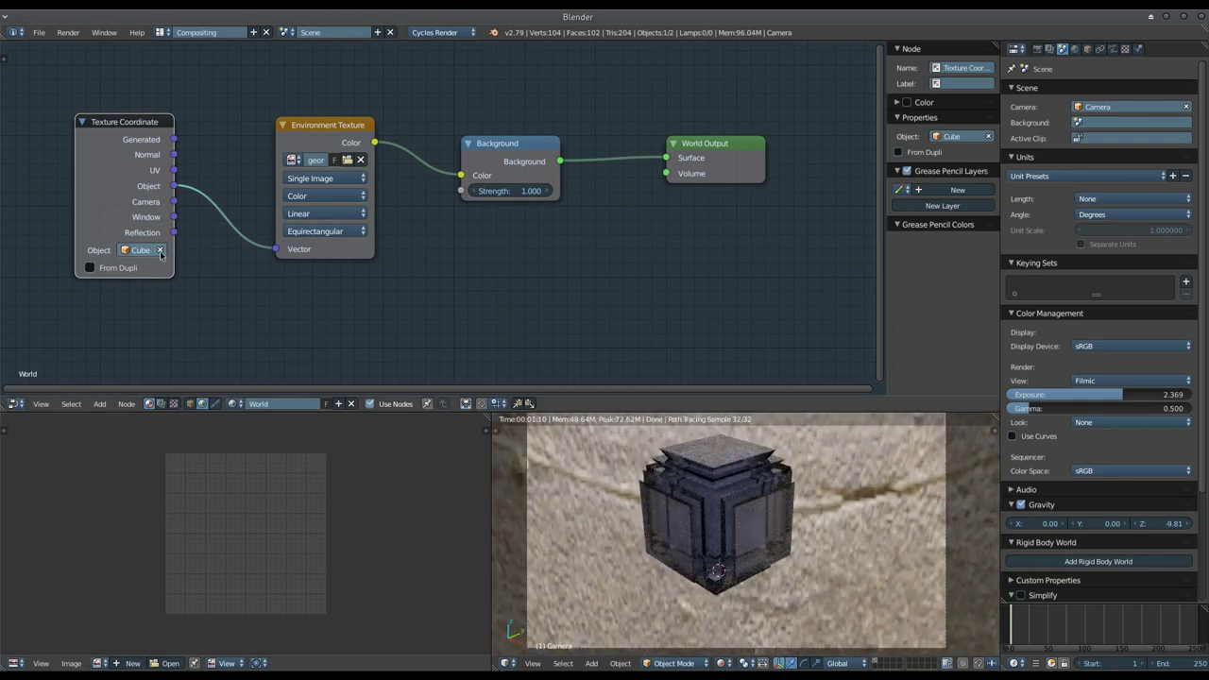
click(160, 249)
drag(175, 140, 276, 248)
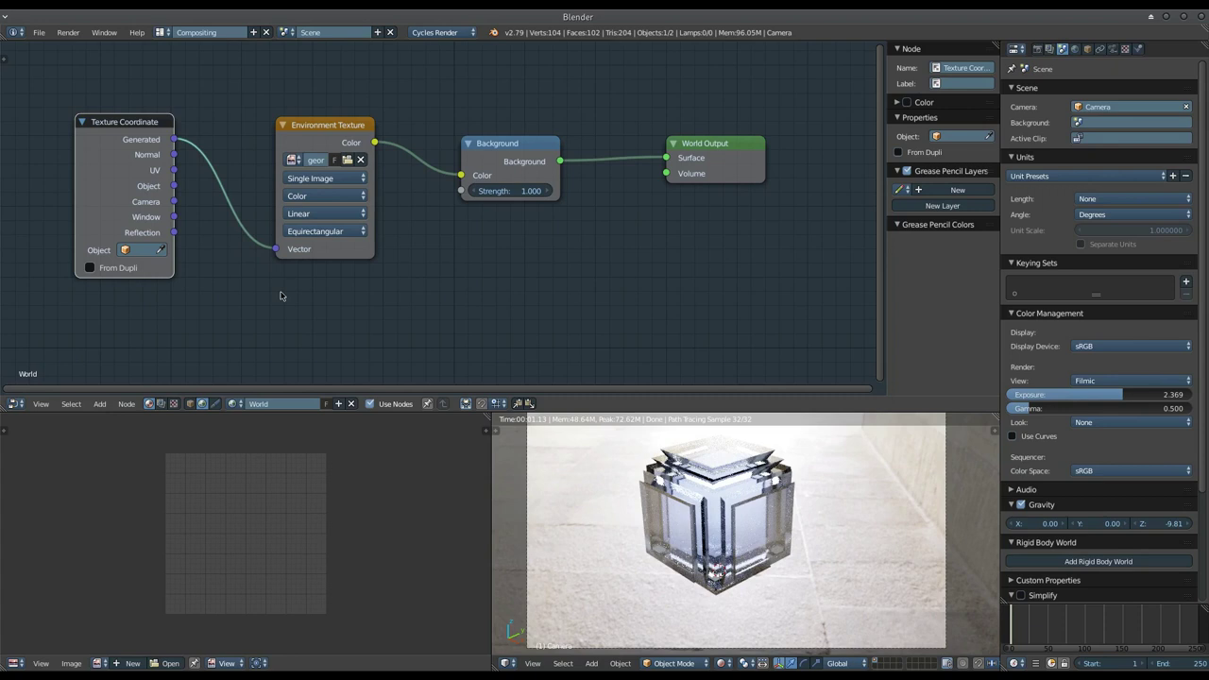
Zoom out and orbit out of the camera view around the glass cube.
scroll(734, 550, down, 1)
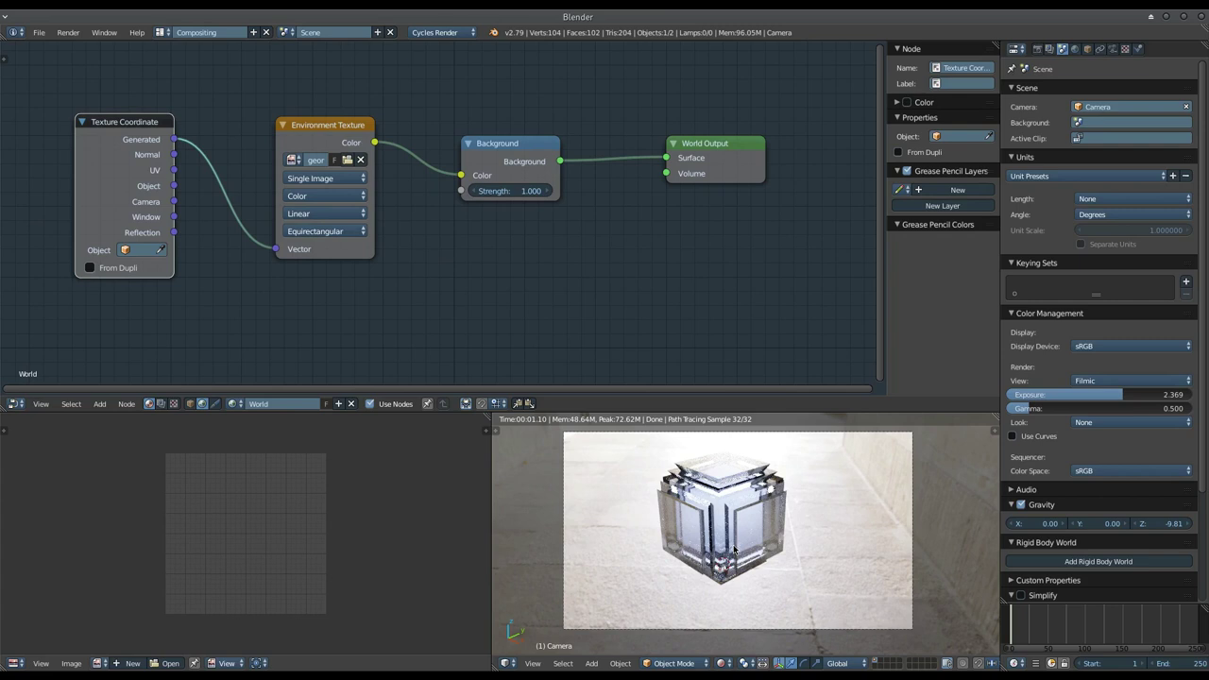
mouse_move(693, 530)
middle_down()
mouse_move(879, 543)
mouse_move(888, 496)
mouse_move(783, 550)
middle_up()
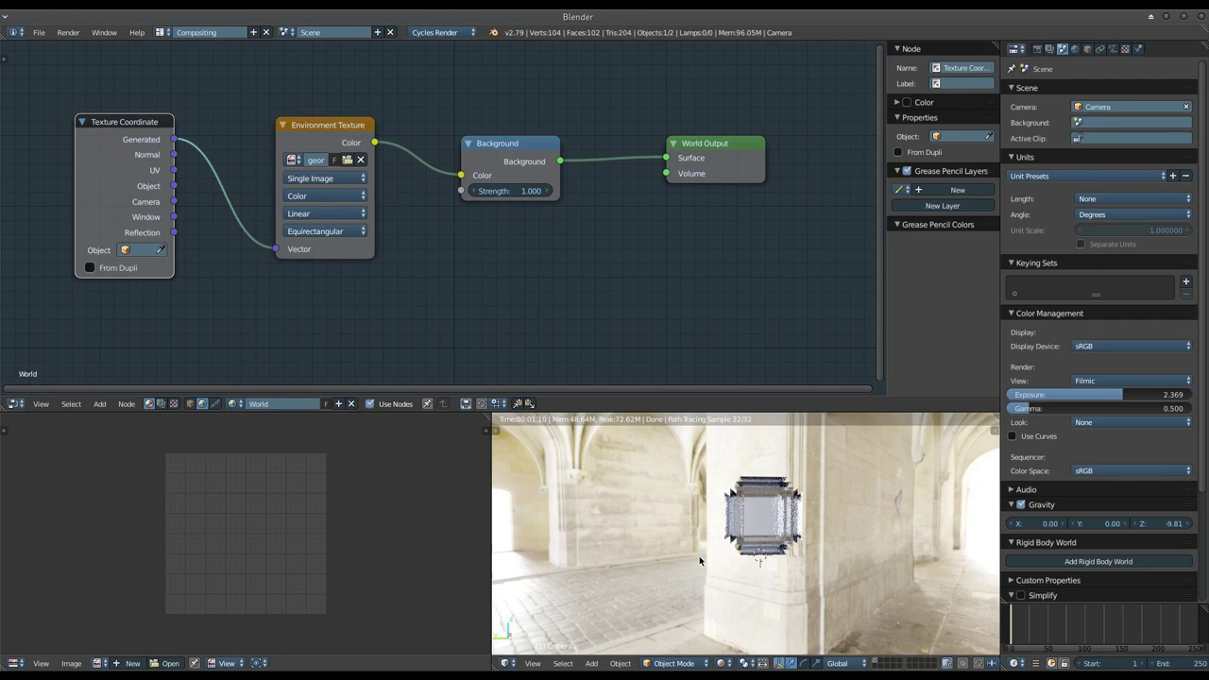
Orbit down onto the cube, then around toward another side of the courtyard.
mouse_move(699, 556)
middle_down()
mouse_move(618, 592)
mouse_move(744, 515)
middle_up()
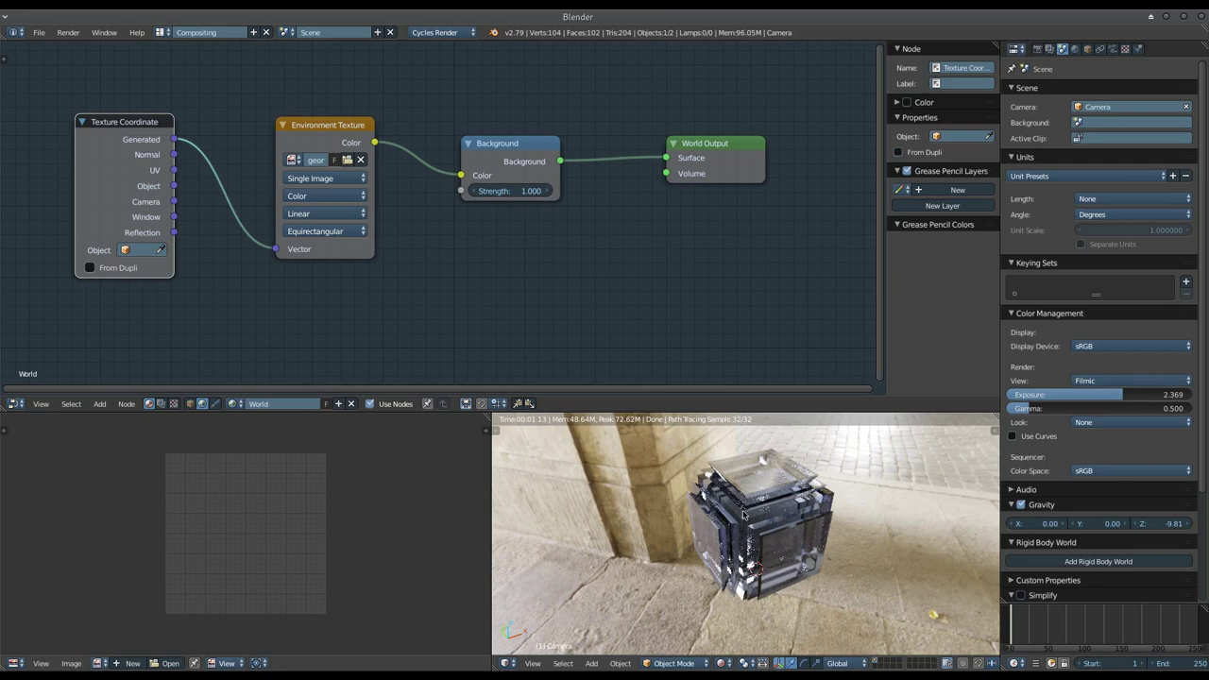
mouse_move(743, 515)
middle_down()
mouse_move(861, 517)
mouse_move(667, 482)
mouse_move(728, 569)
mouse_move(638, 536)
middle_up()
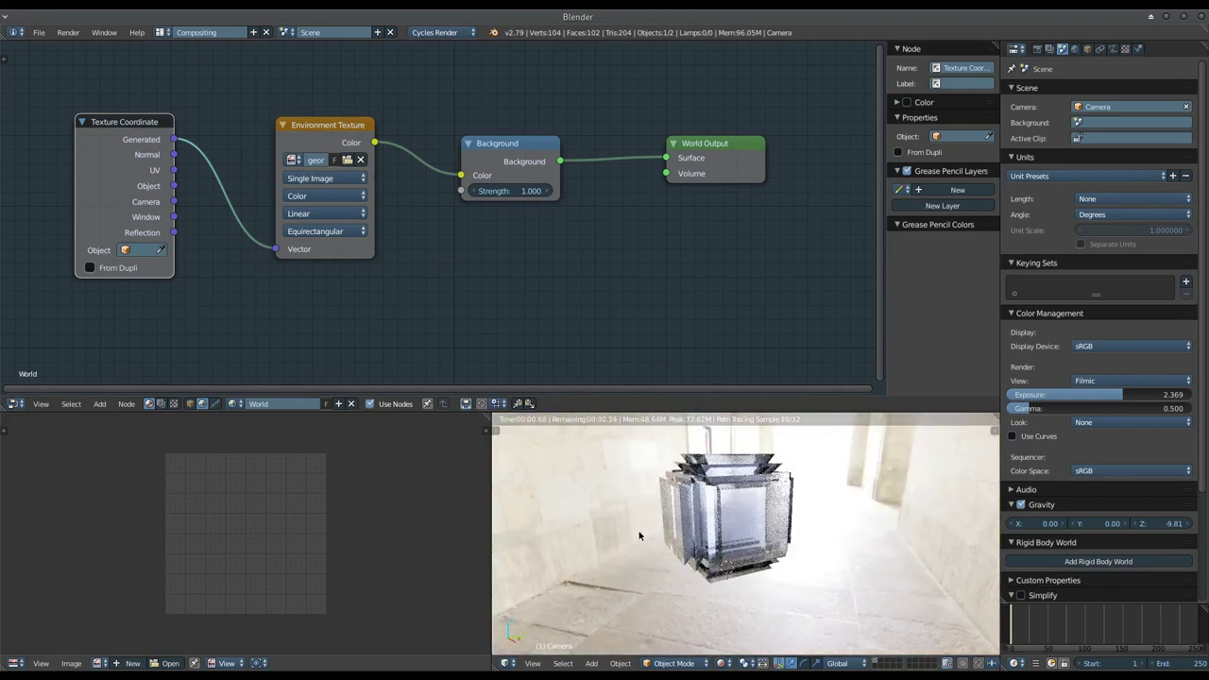